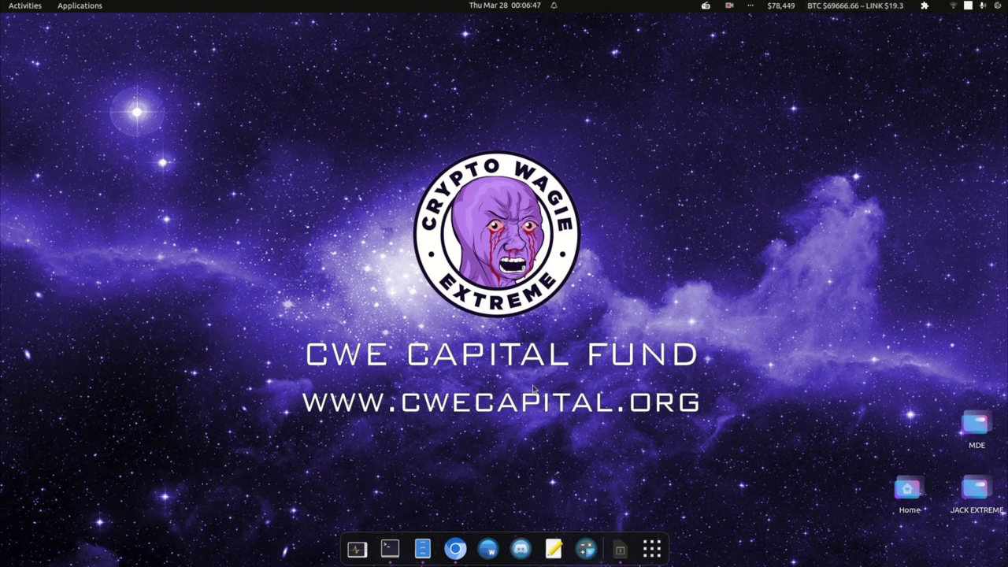
Bring up Chromium showing the drafted X post about staking RSR onto bsdETH
click(456, 549)
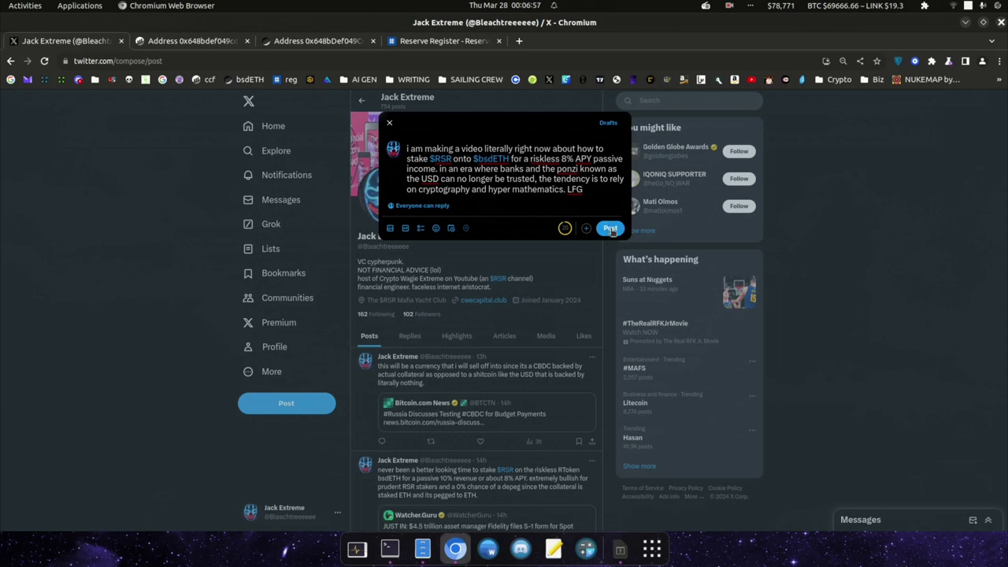
Publish the X post about staking RSR onto bsdETH for 8% APY
click(611, 228)
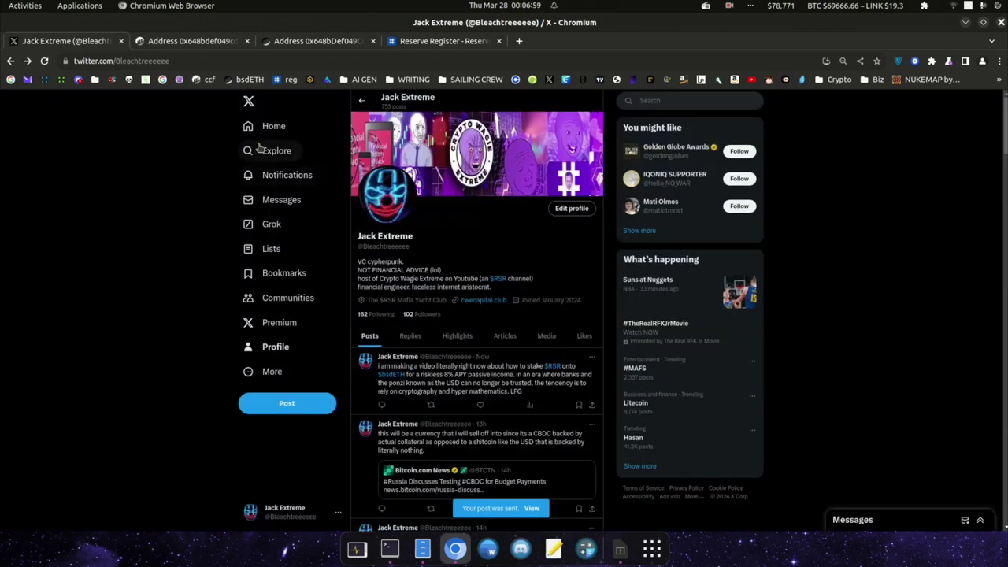
Check the wallet's 7,000,000 RSR token holdings on Etherscan
click(193, 40)
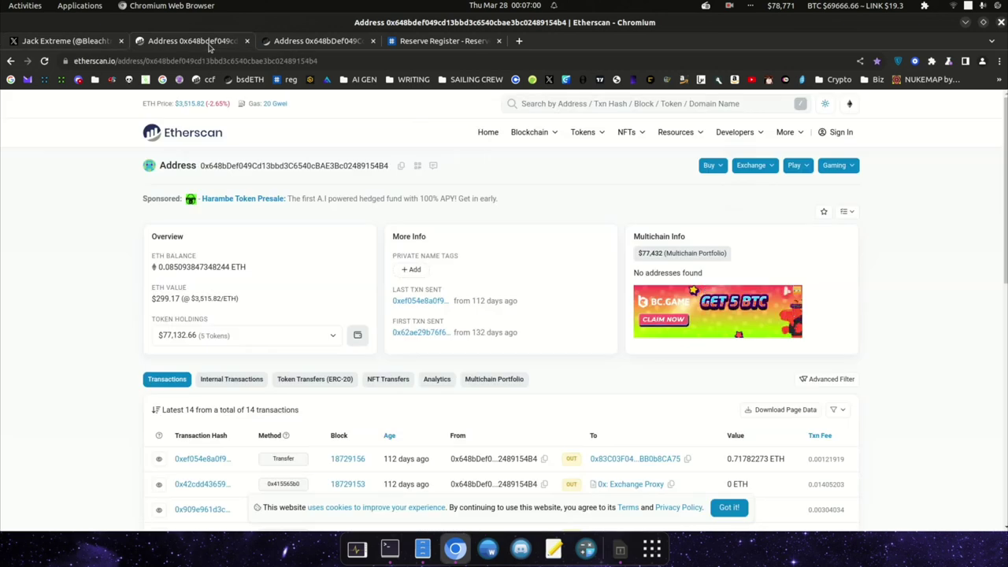
drag(151, 298, 243, 300)
click(121, 316)
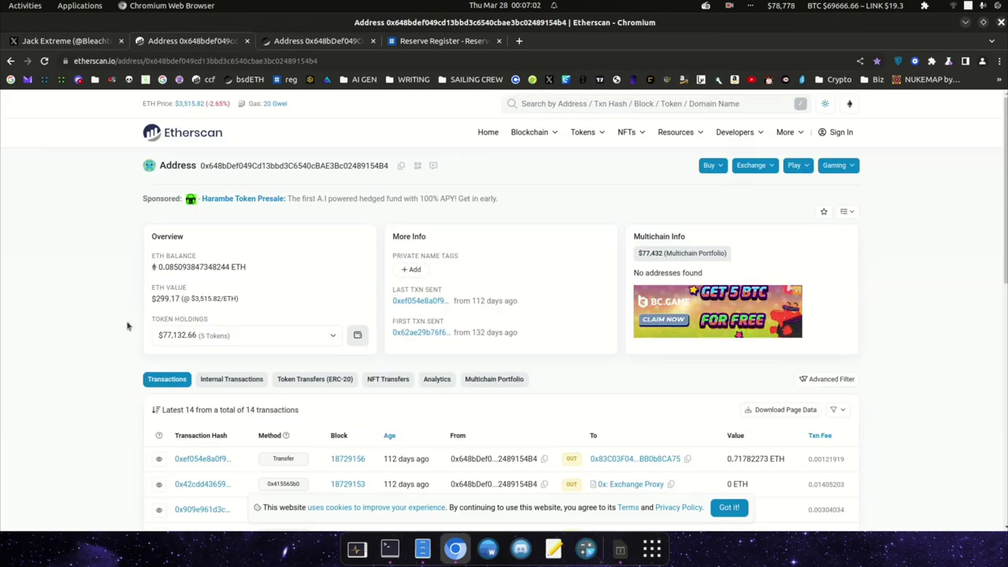
click(254, 336)
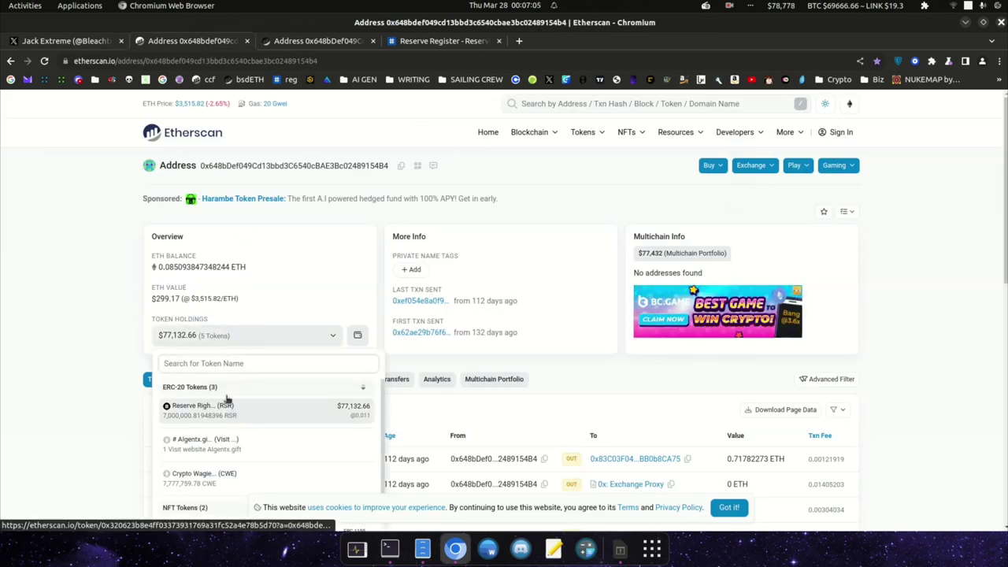
Select the empty wallet address on BaseScan, then return to Reserve Register
click(311, 43)
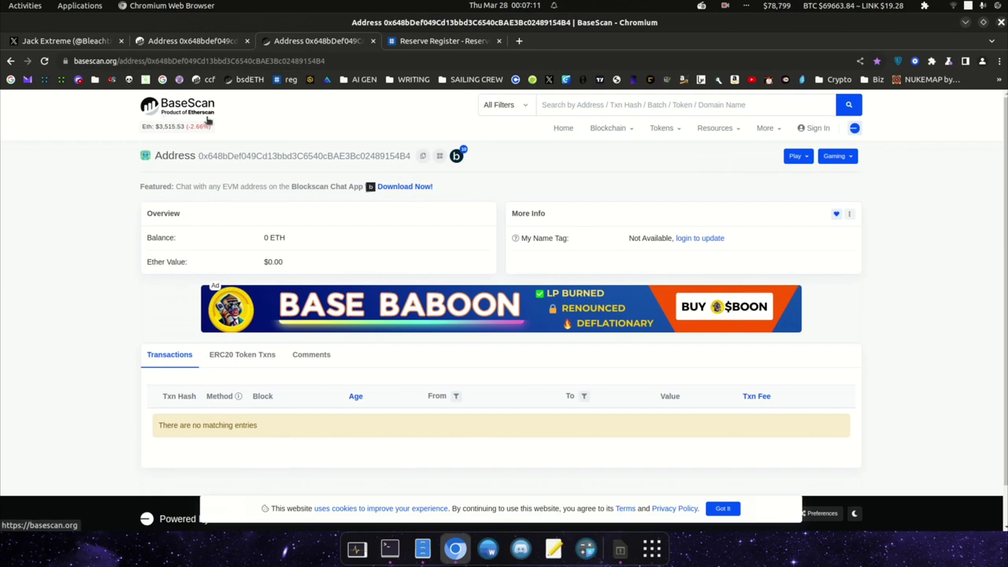
double_click(355, 156)
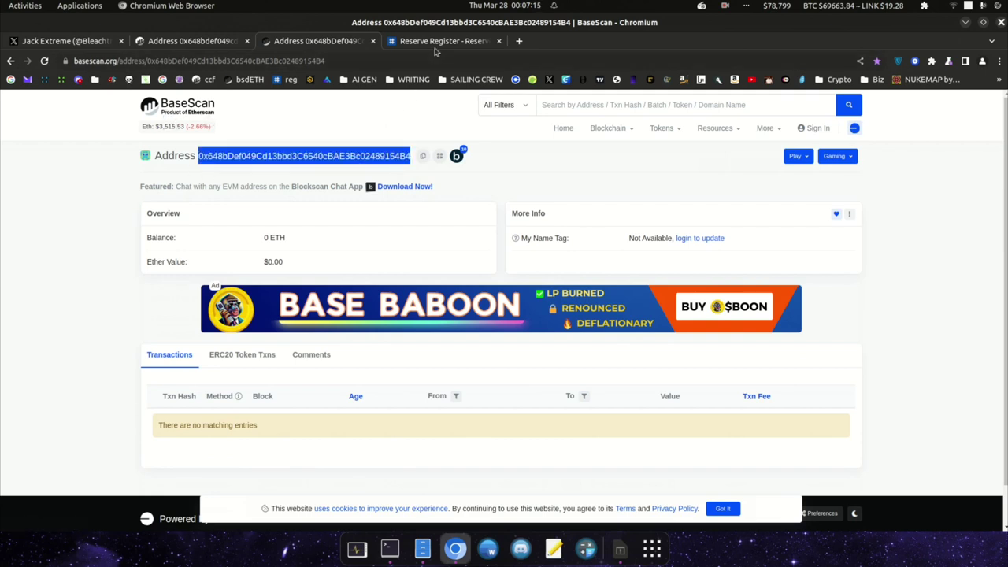
click(439, 41)
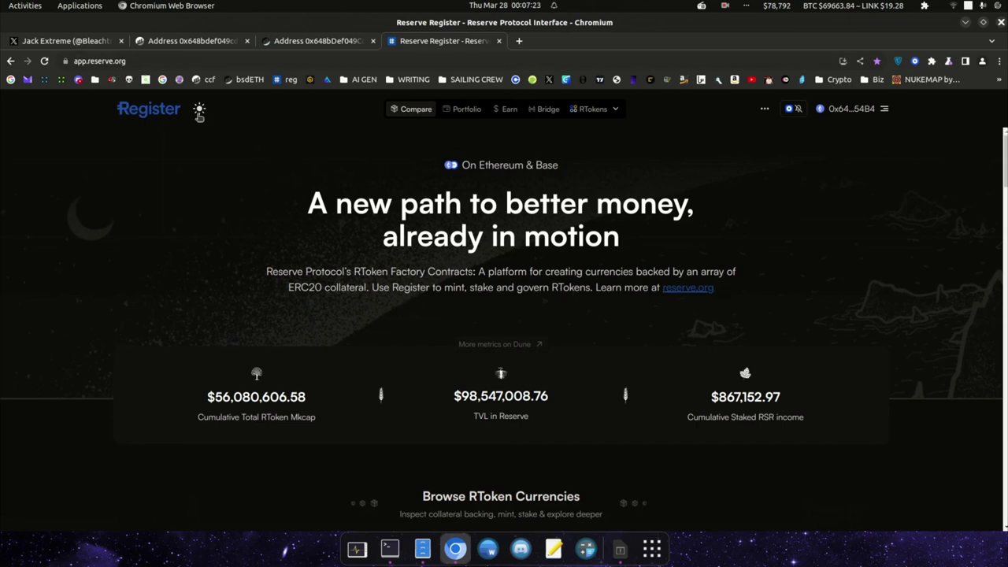
Enter the full 7,000,000.82 RSR balance for bridging to Base and request spending approval
click(543, 115)
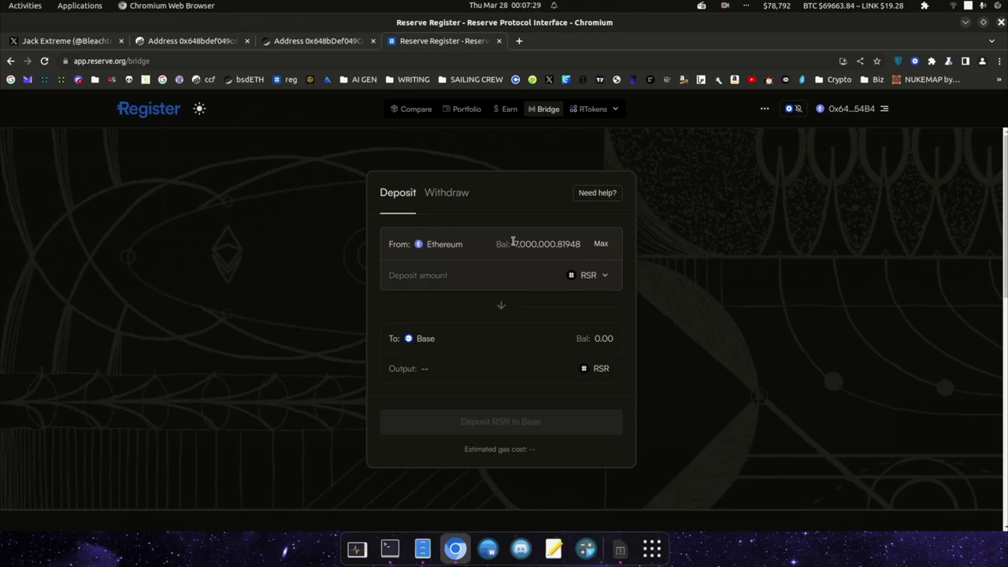
click(540, 275)
click(600, 244)
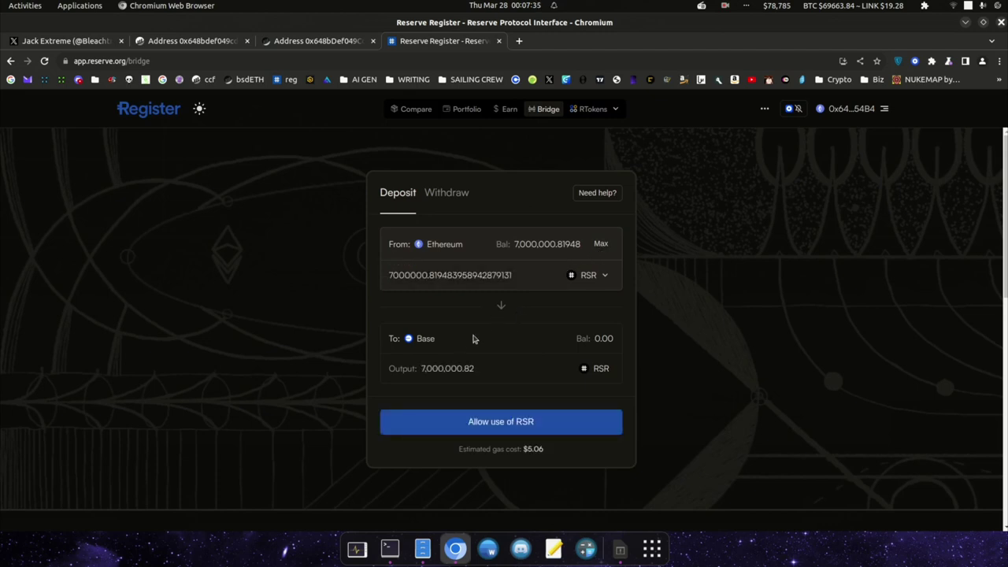
click(510, 423)
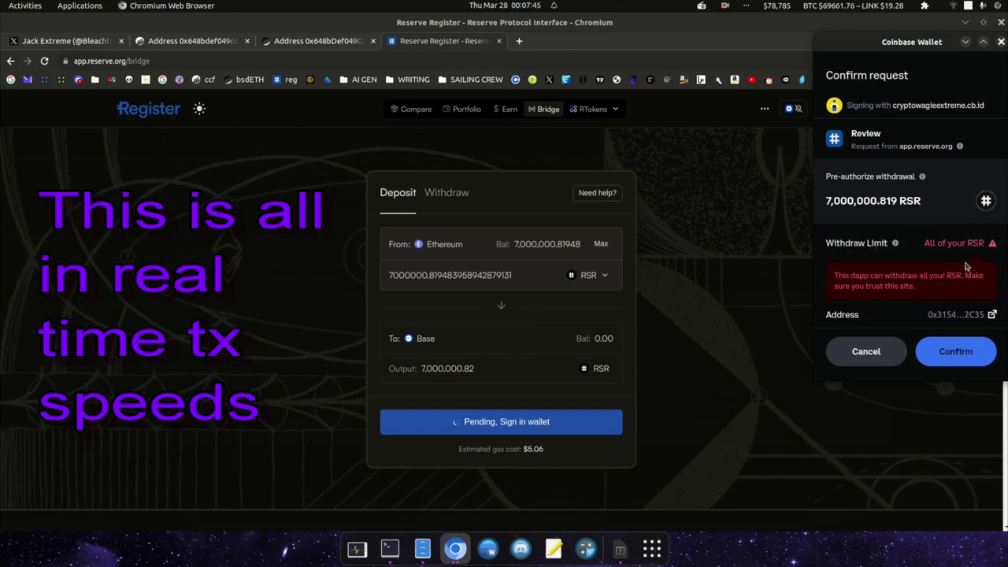
Approve the bridge to spend 7,000,000.819 RSR, unlocking Coinbase Wallet with its password
scroll(950, 268, down, 2)
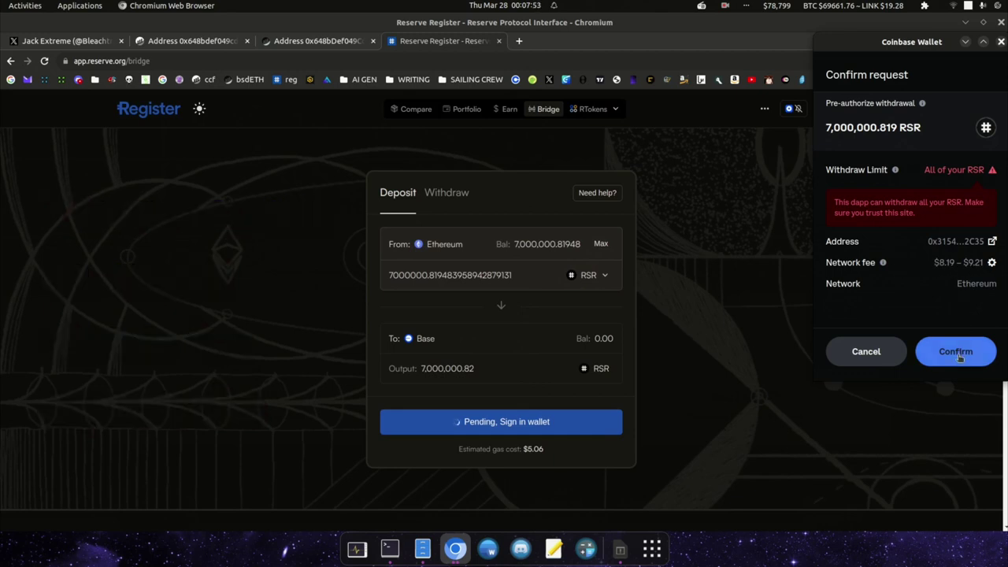
click(959, 359)
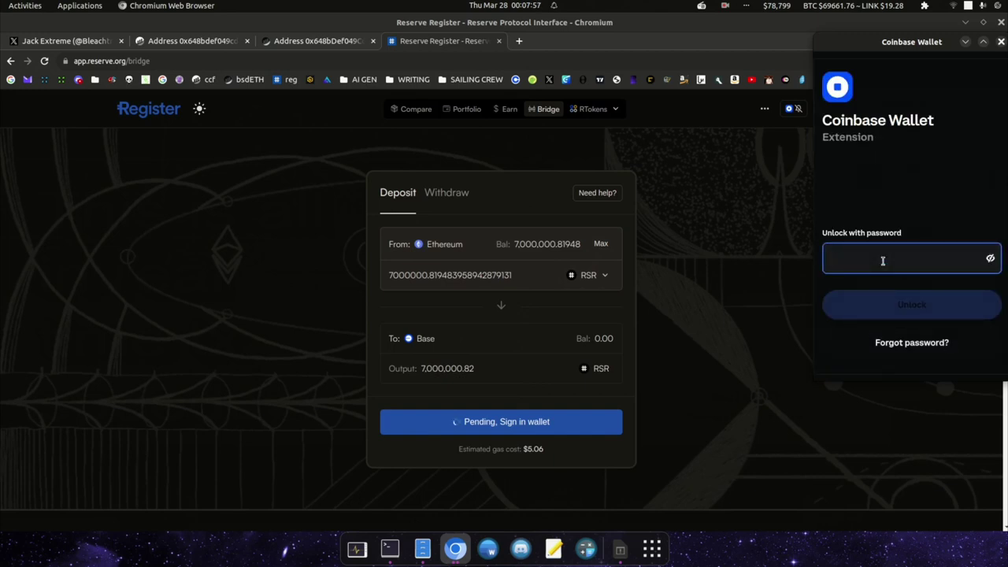
text(•)
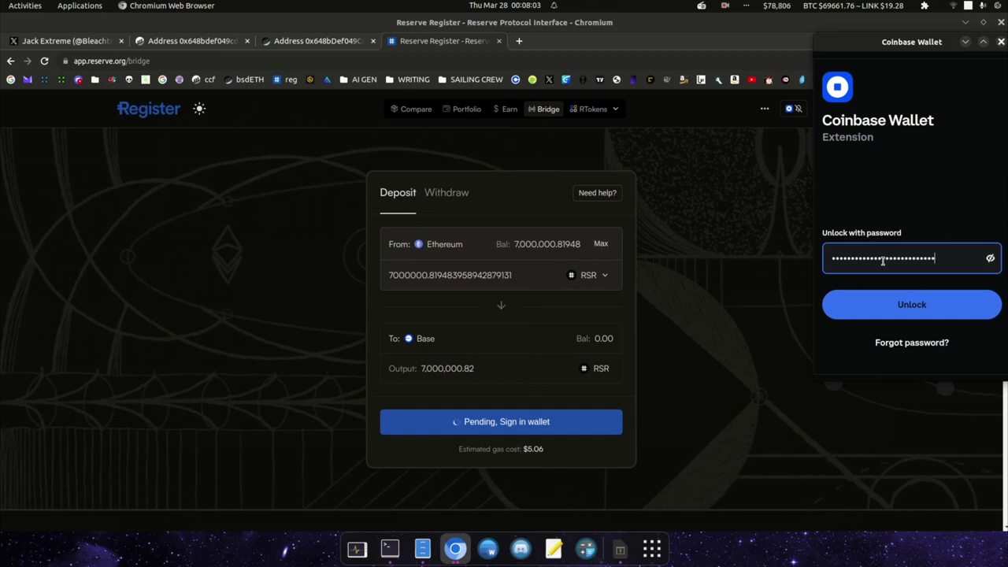
key(Return)
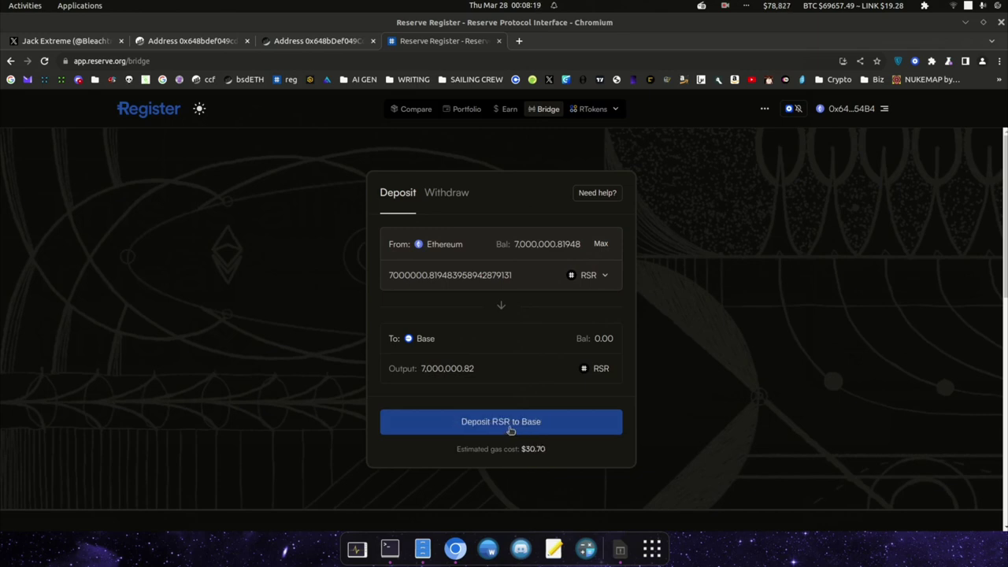
click(505, 430)
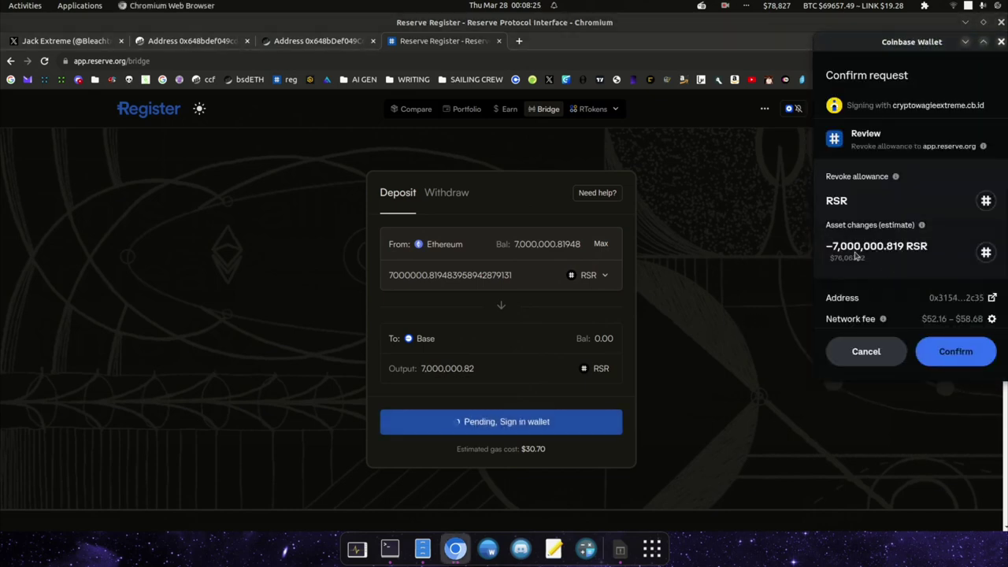
Confirm the 7,000,000.819 RSR deposit to Base in Coinbase Wallet
scroll(913, 260, down, 2)
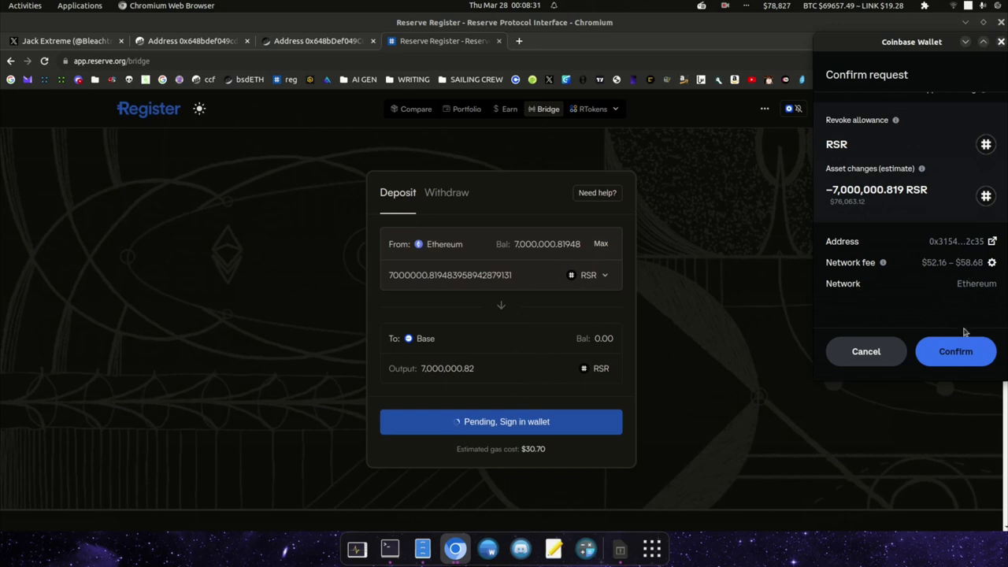
click(958, 354)
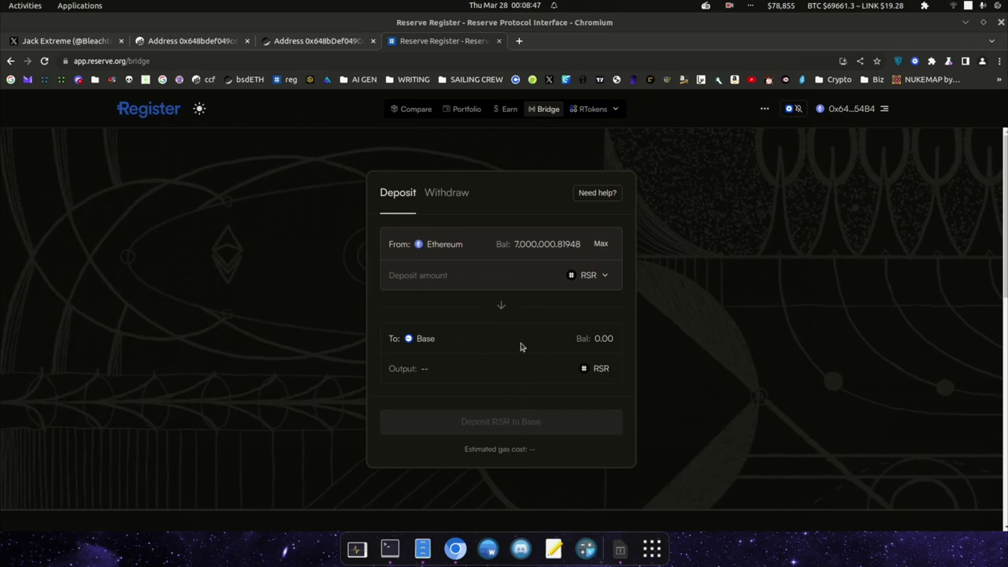
click(401, 199)
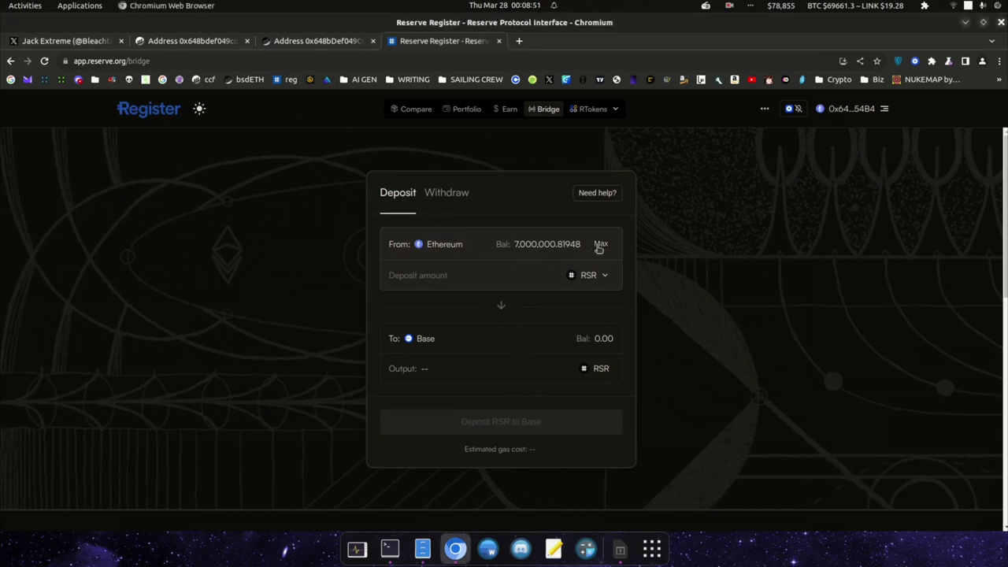
Bridge 0.04 ETH from Ethereum to Base and confirm it in the wallet
click(605, 278)
click(474, 305)
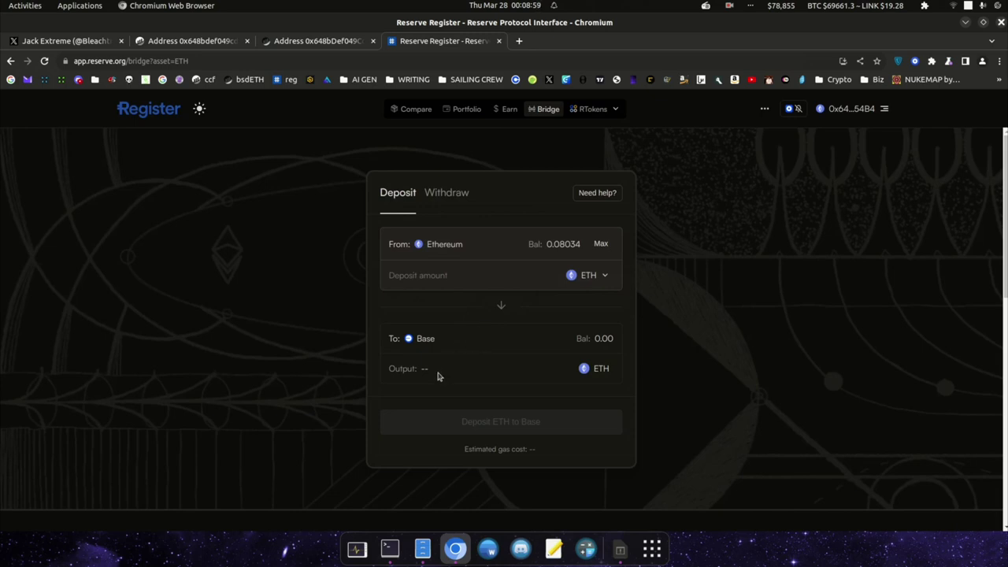
click(503, 282)
click(601, 245)
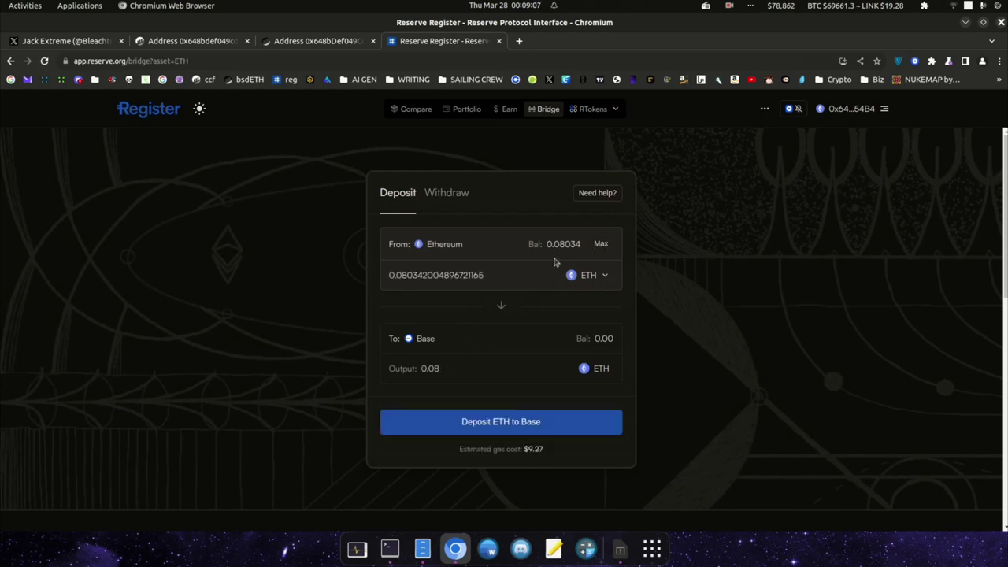
click(501, 276)
key(BackSpace)
key(BackSpace)
key(BackSpace)
key(BackSpace)
key(BackSpace)
key(BackSpace)
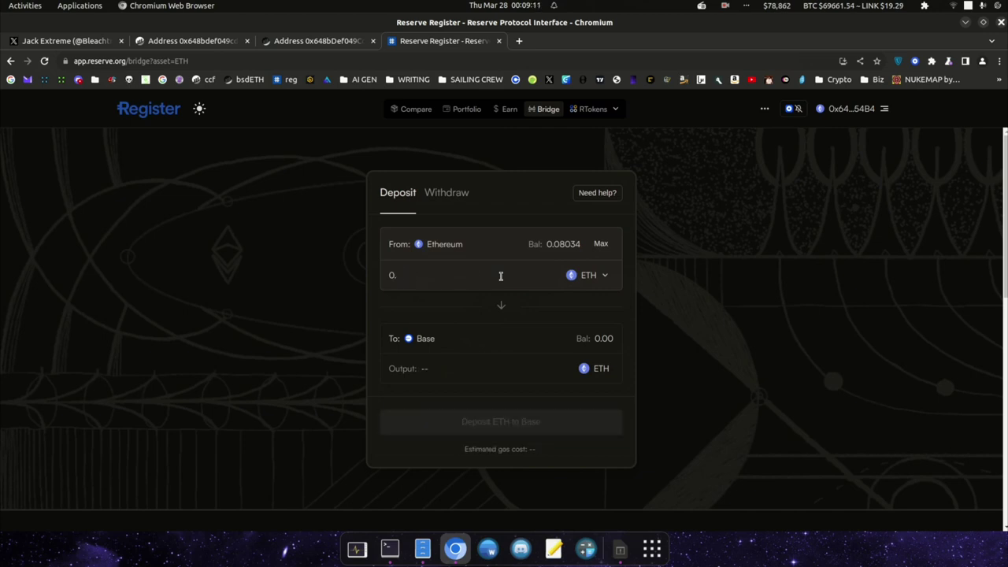
text(04)
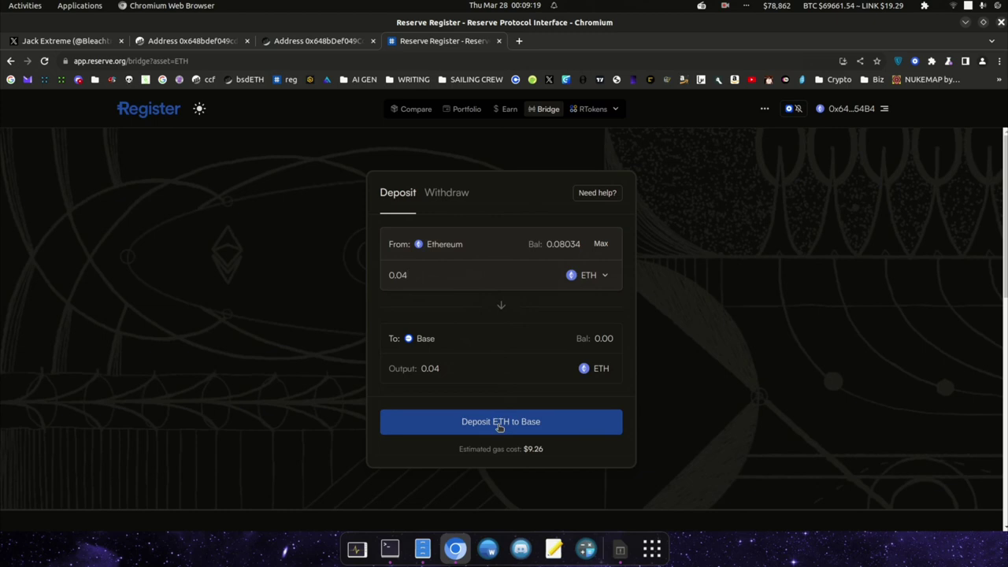
click(500, 422)
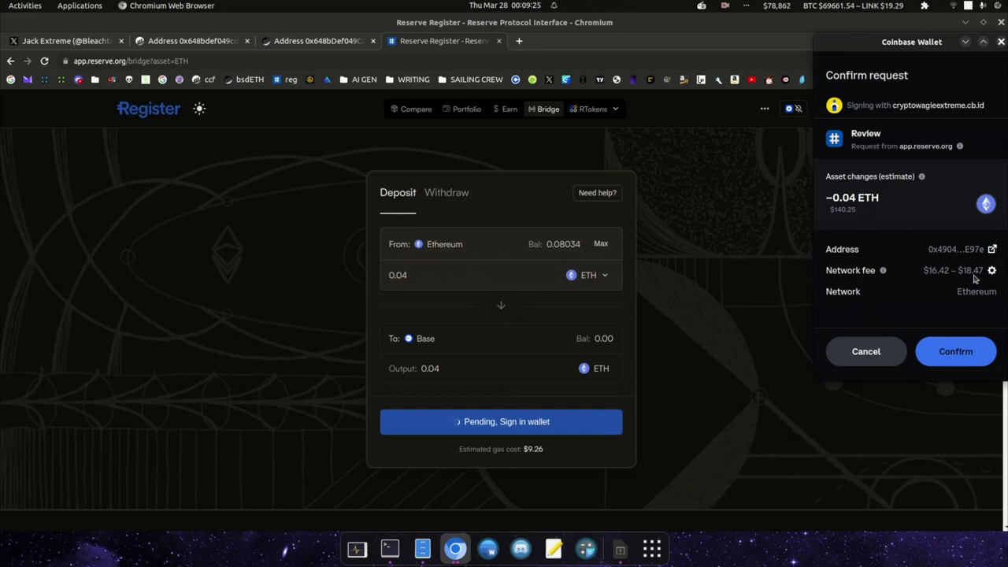
click(956, 352)
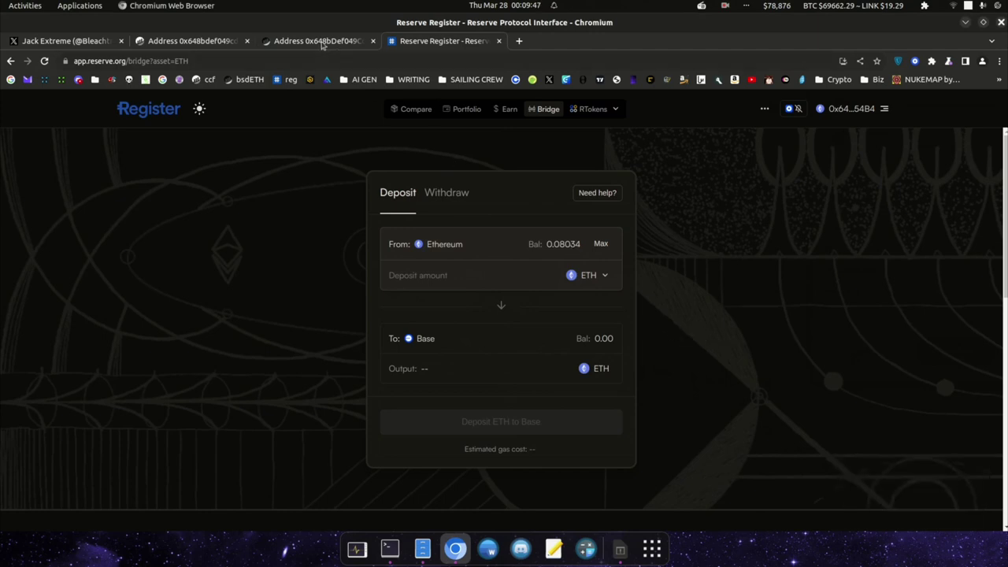
Refresh the BaseScan address page and review the Base Portal and Bridge deposits on Etherscan
click(322, 45)
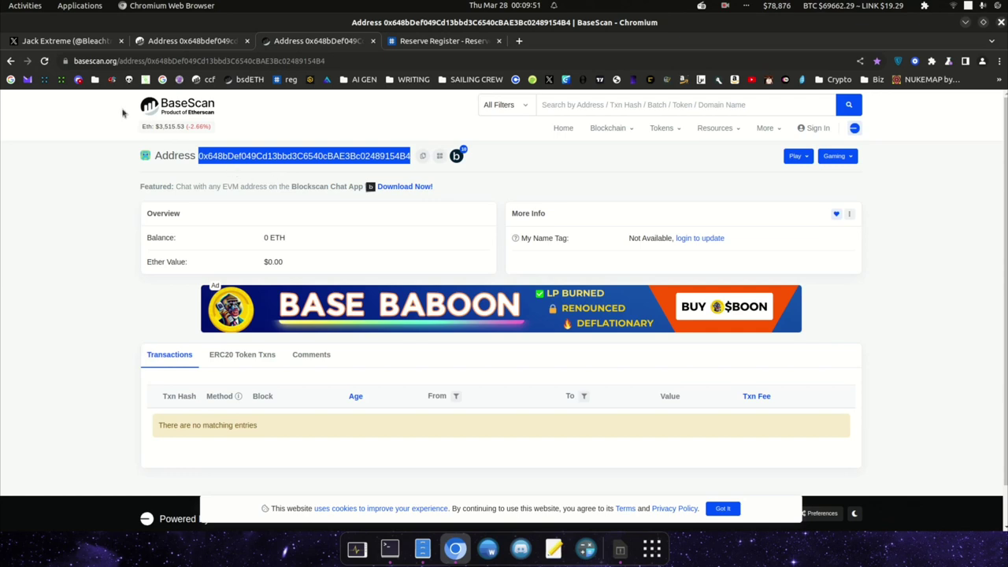
click(44, 62)
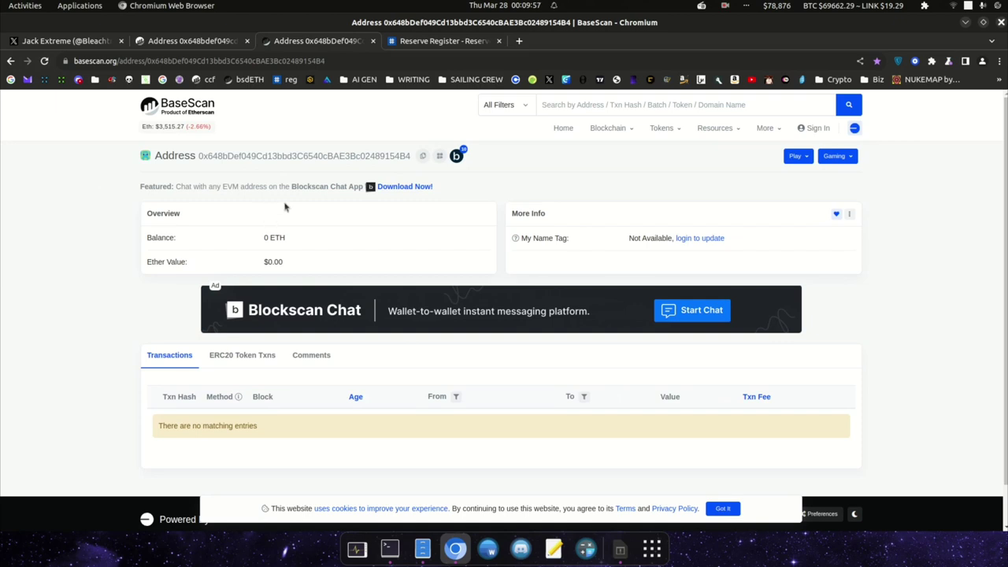
click(202, 44)
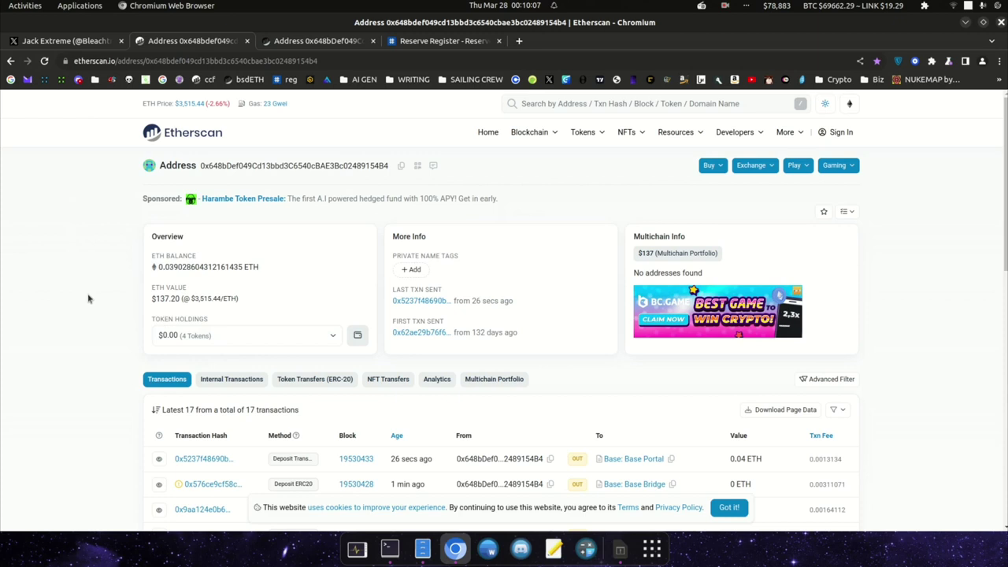
scroll(89, 298, down, 2)
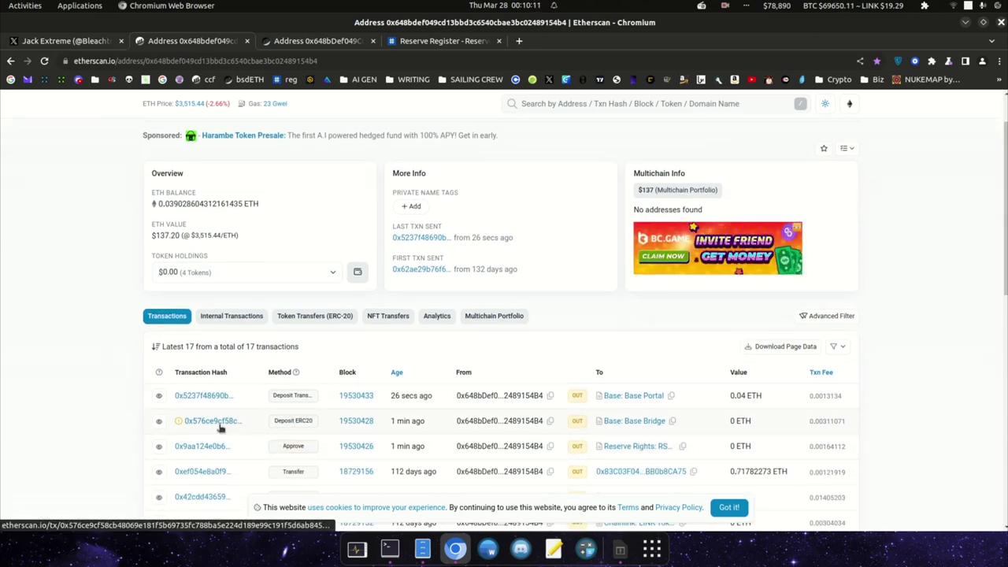
Scroll the Register bridge page down to its help FAQ
key(ctrl+4)
scroll(659, 294, down, 3)
scroll(662, 299, down, 2)
scroll(662, 299, down, 4)
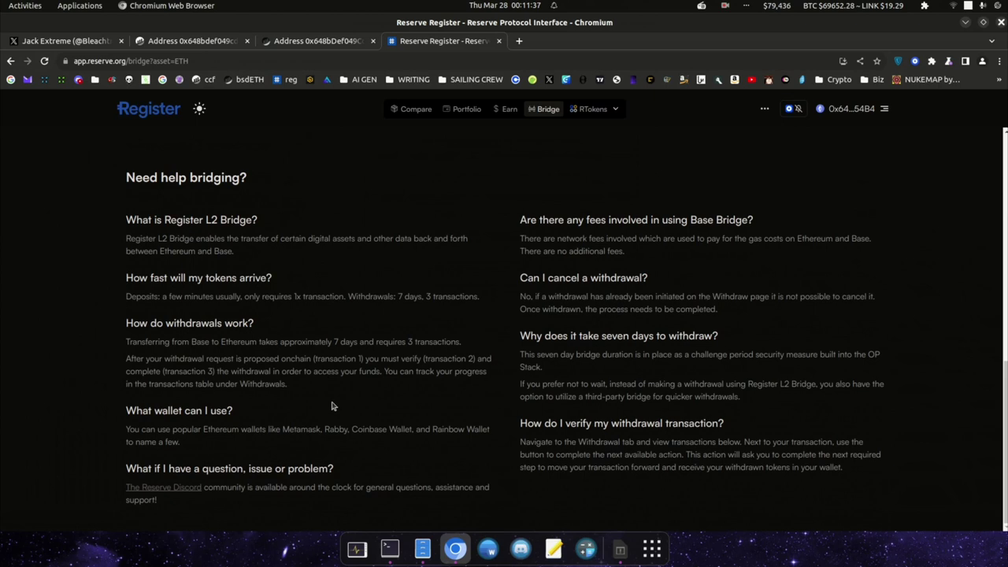
scroll(329, 406, up, 3)
Close BaseScan's token holdings list and open the RTokens list in Reserve Register
scroll(329, 407, up, 10)
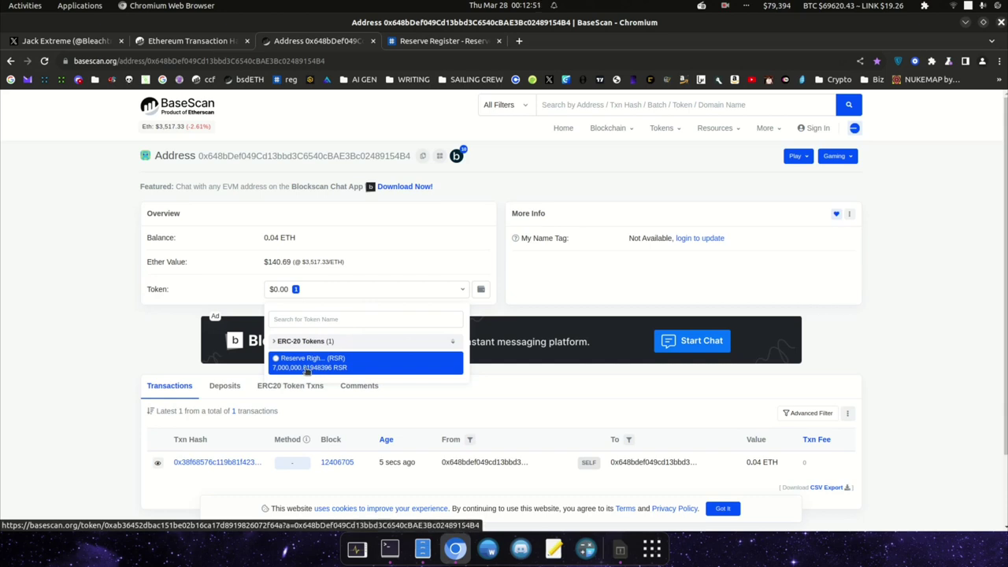
click(93, 302)
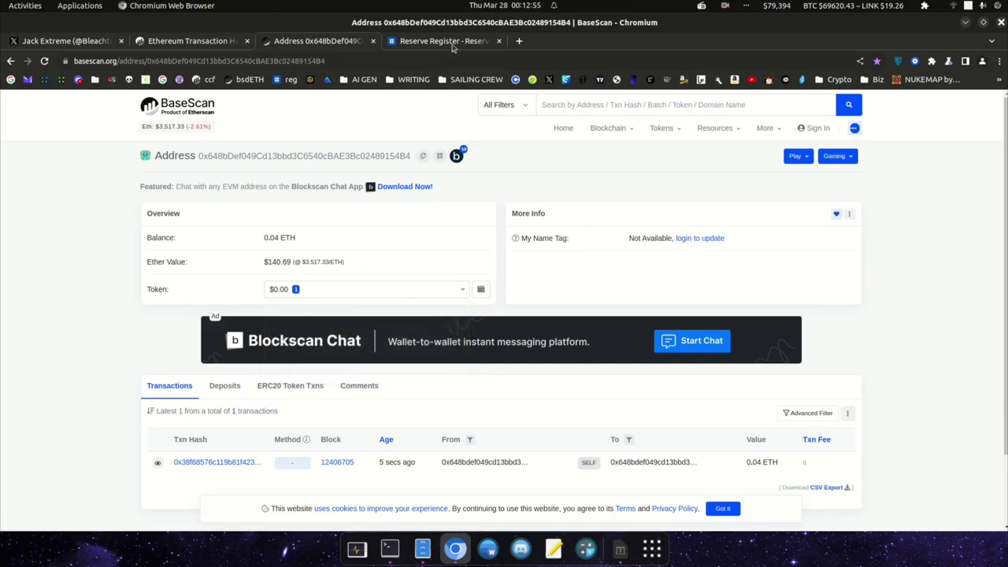
click(452, 45)
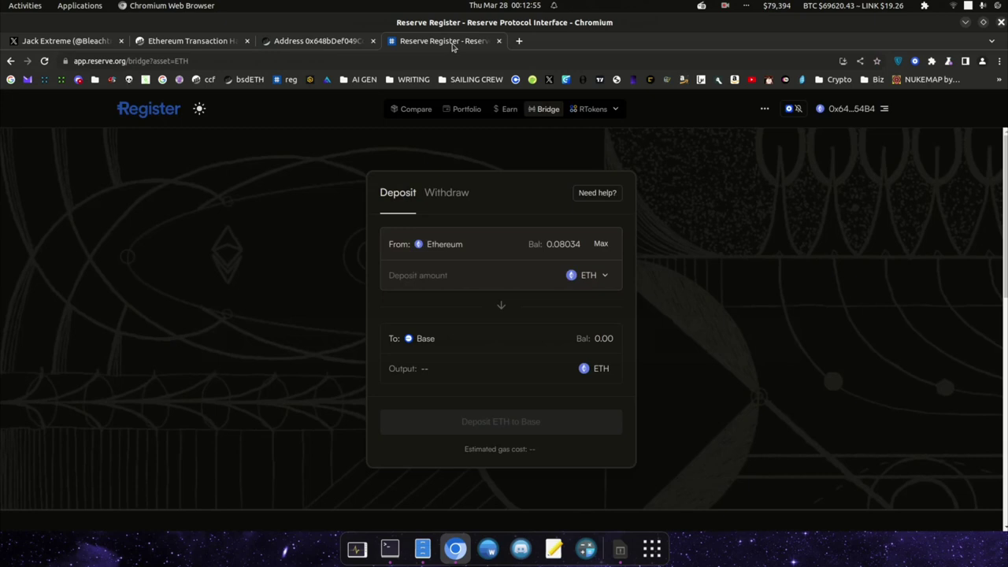
click(602, 110)
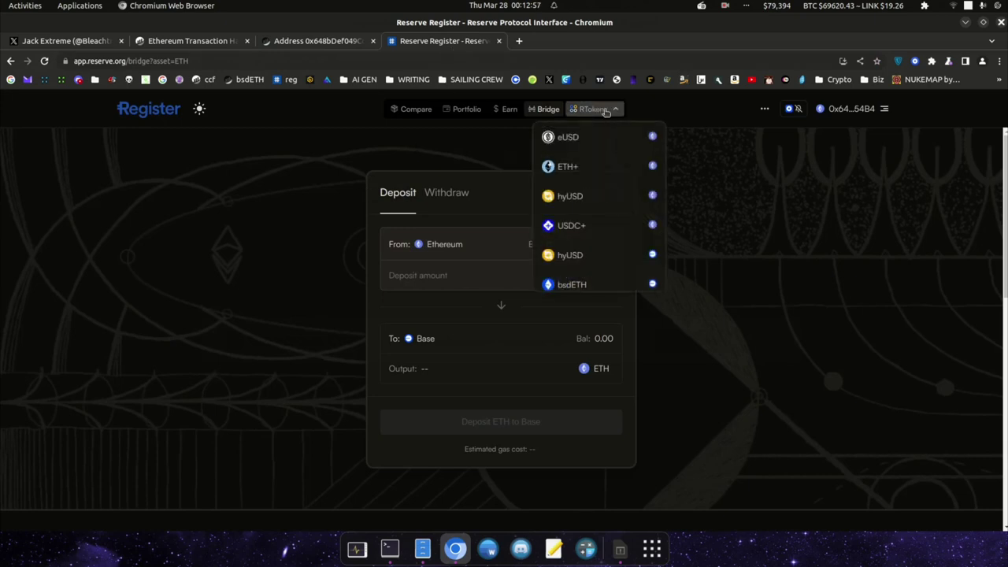
Open the bsdETH overview with its 1,707 ETH market cap and view its collateral split
click(583, 285)
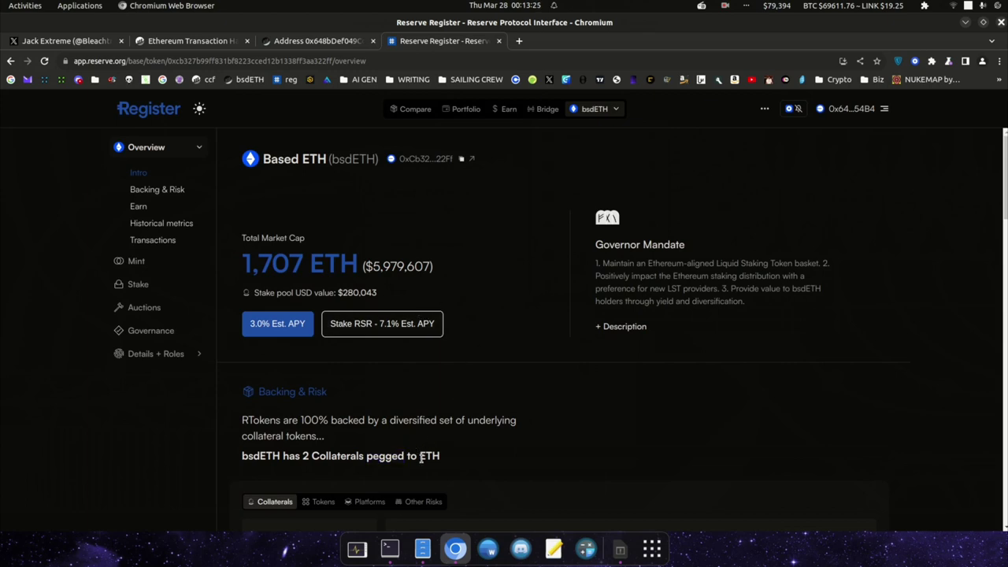
scroll(519, 425, down, 1)
scroll(515, 416, down, 3)
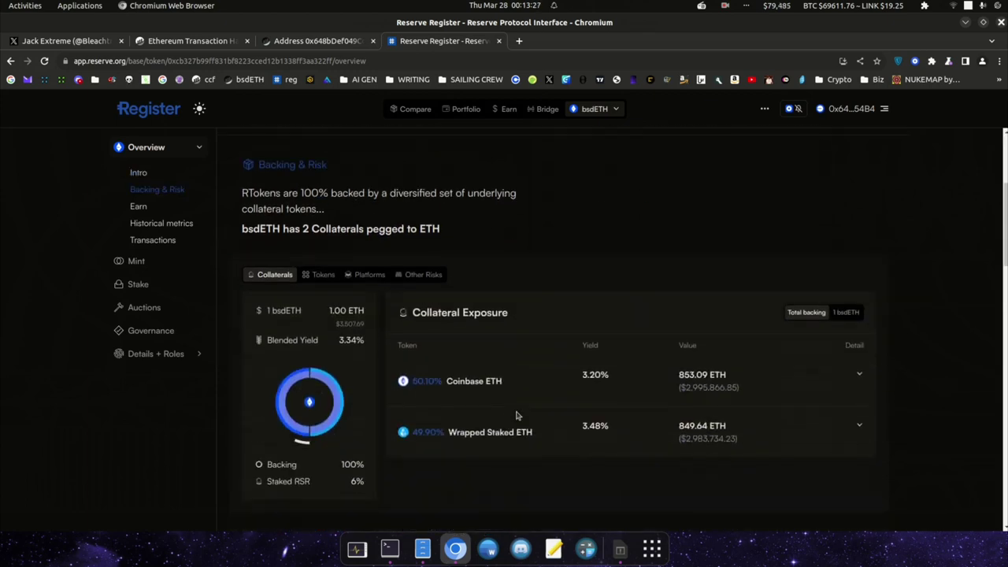
scroll(509, 405, down, 2)
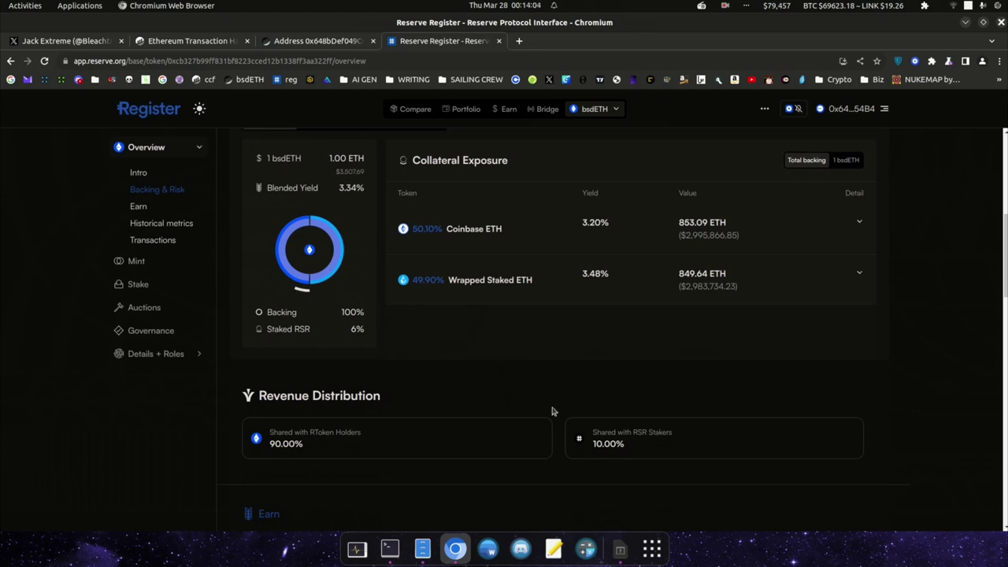
drag(595, 445, 623, 445)
click(636, 449)
scroll(539, 426, up, 5)
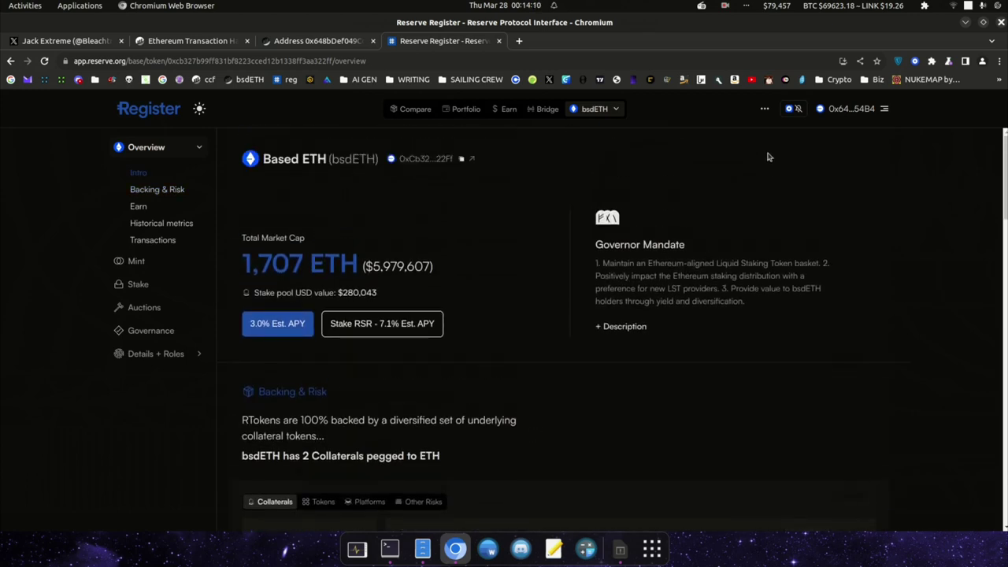
Fill the bsdETH stake form with the full 7,000,000.82 RSR balance and open its review
click(765, 110)
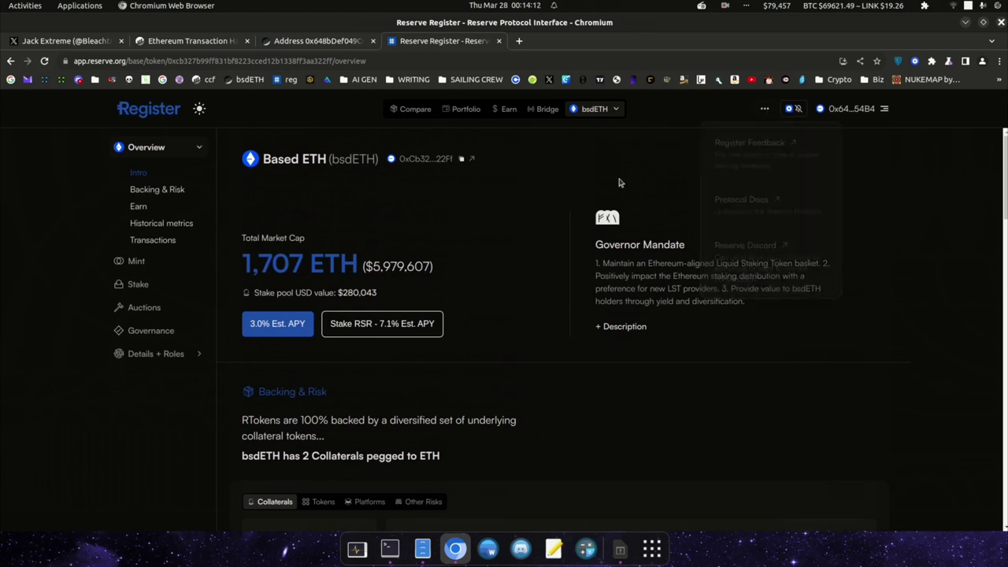
click(392, 323)
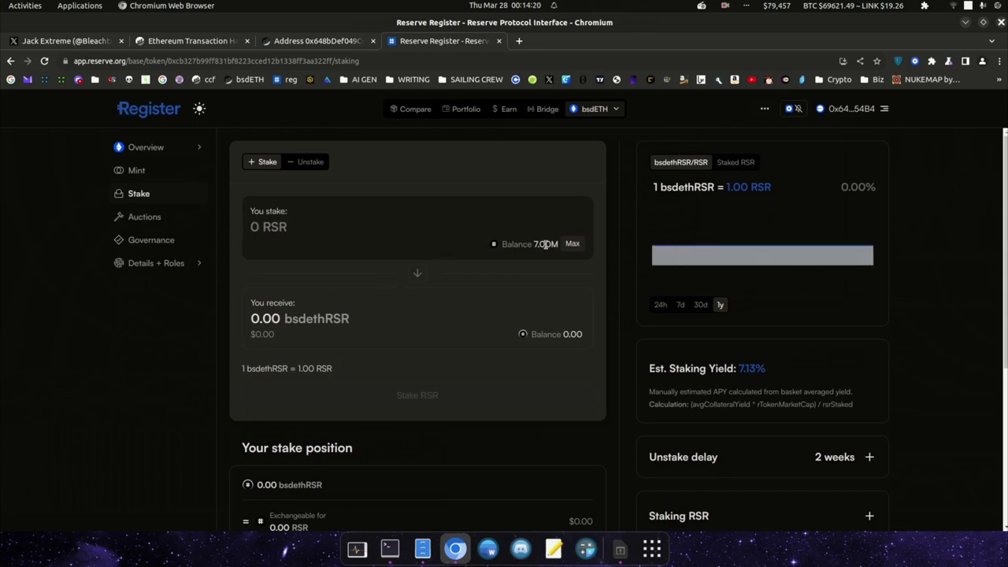
click(572, 245)
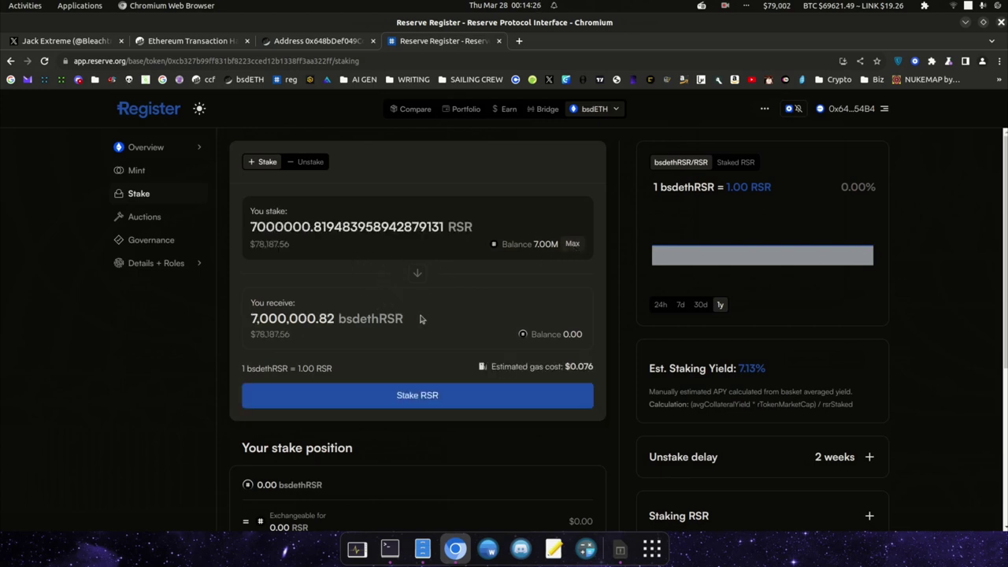
click(407, 402)
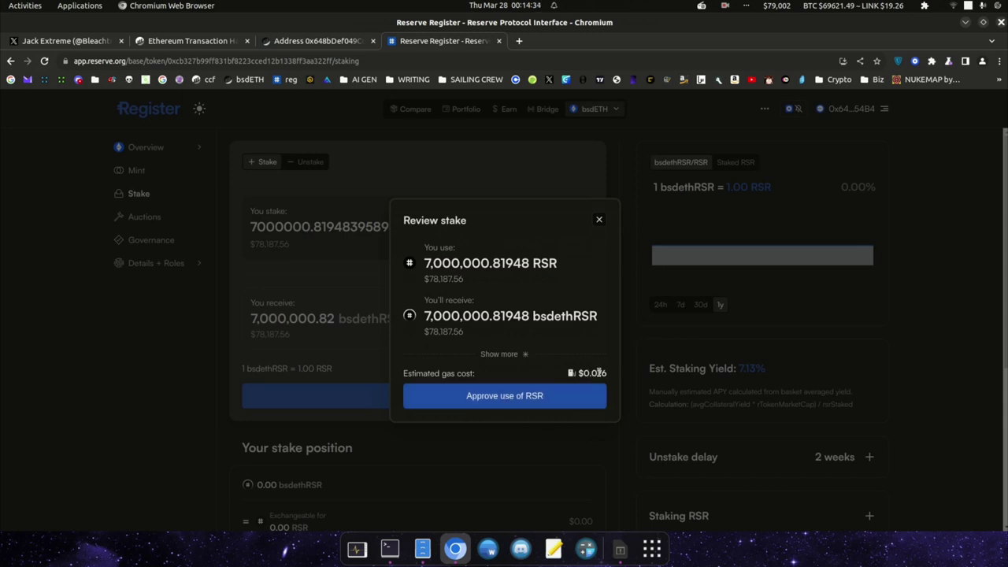
Reject the RSR approval in Coinbase Wallet and close the stake review, leaving 0 RSR
click(523, 403)
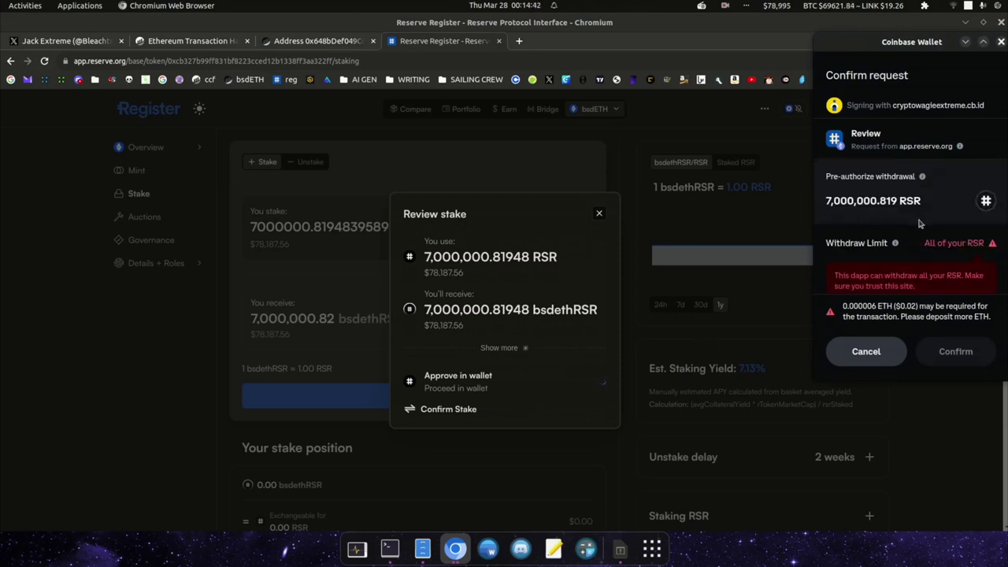
scroll(919, 225, down, 3)
click(868, 354)
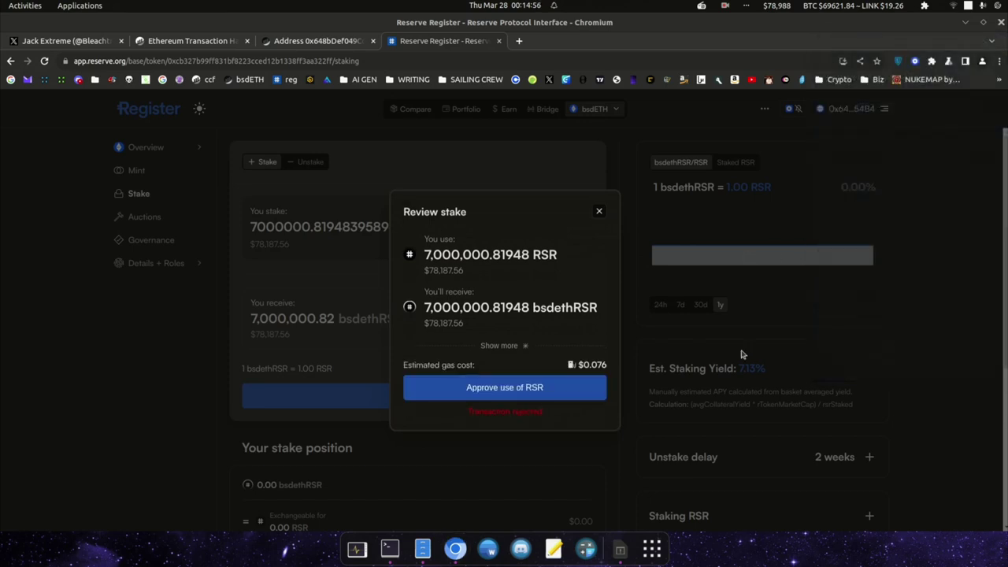
click(598, 211)
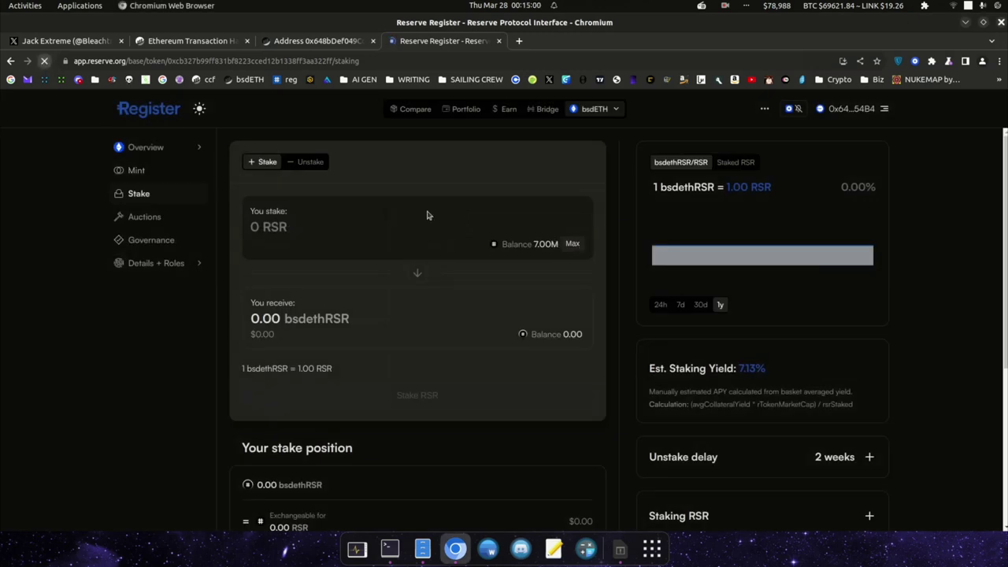
click(914, 62)
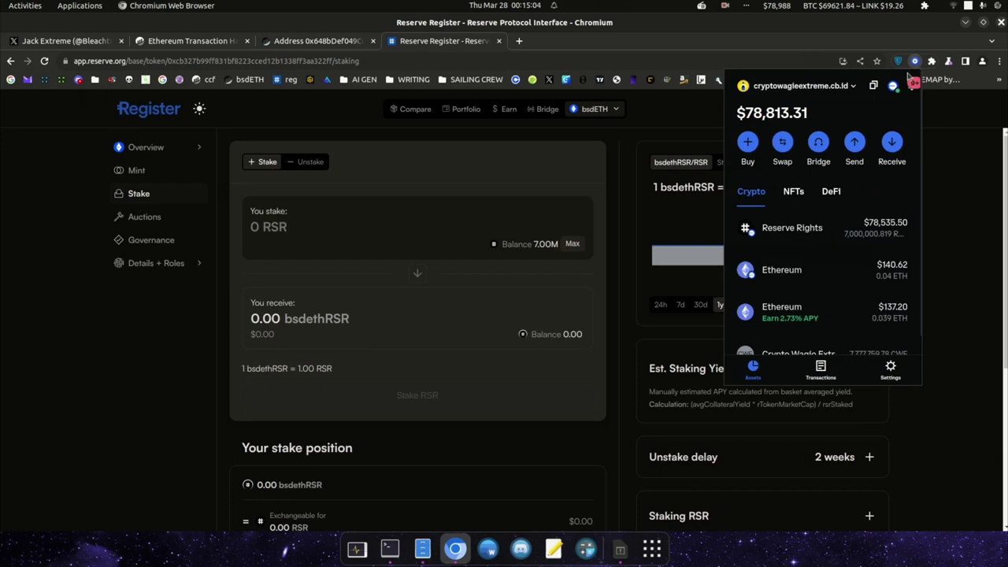
click(893, 86)
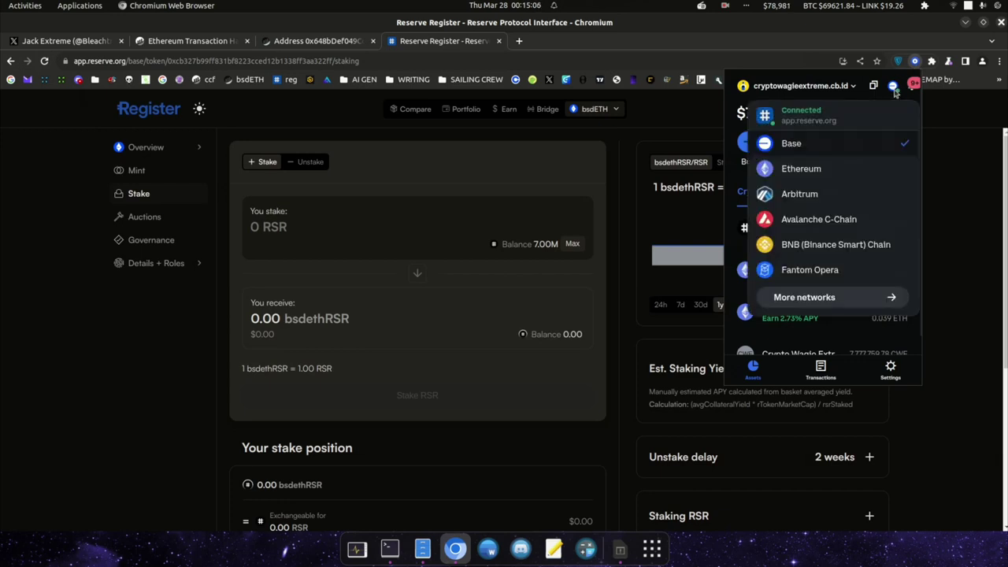
click(834, 149)
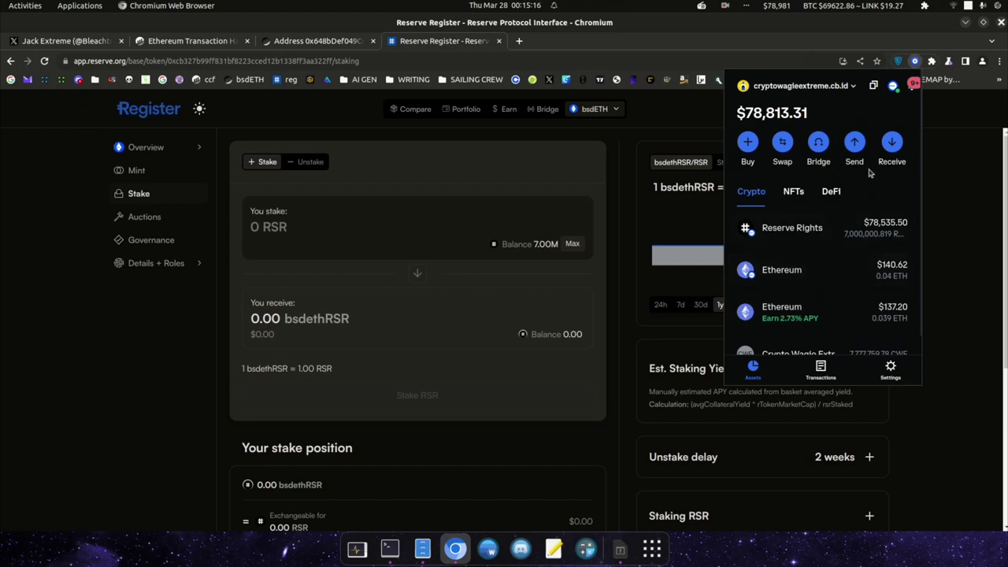
click(913, 63)
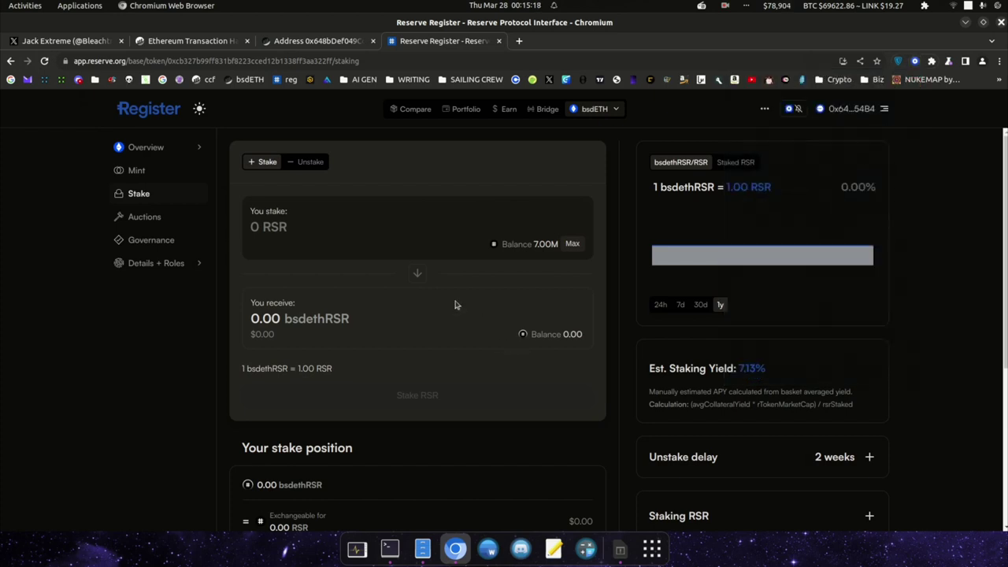
Reload the staking page and review a stake of the full 7,000,000.82 RSR balance
click(251, 220)
click(44, 61)
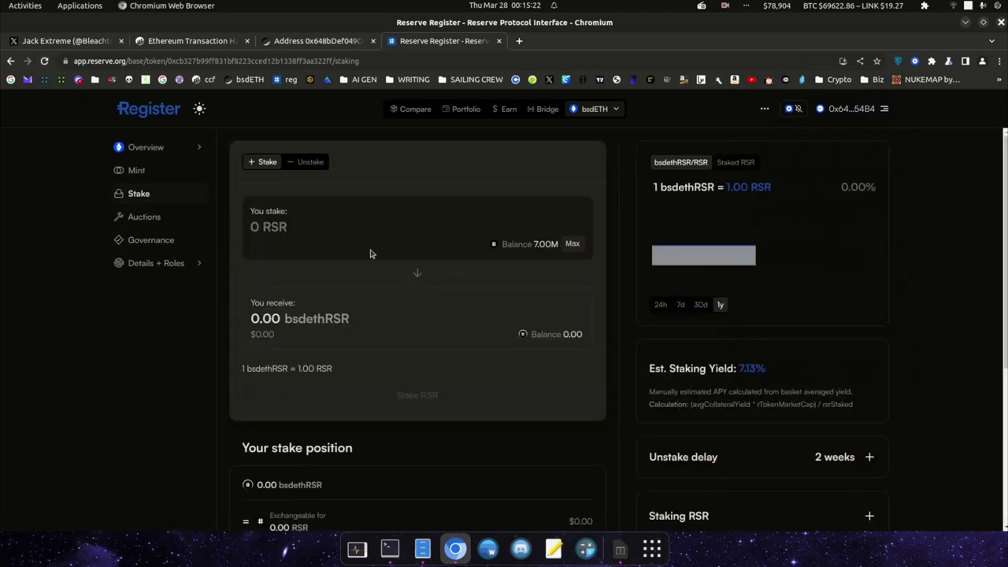
click(571, 245)
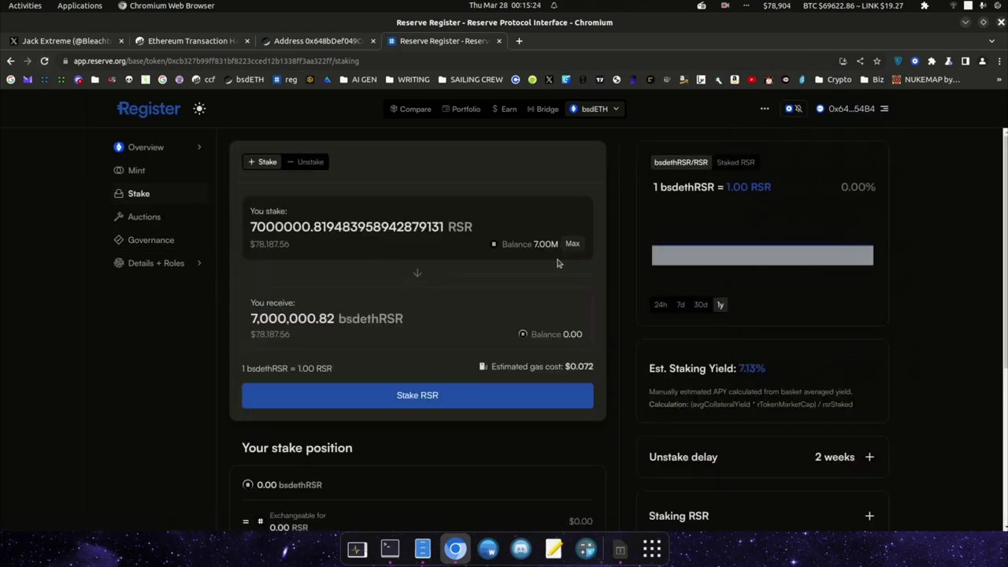
click(401, 403)
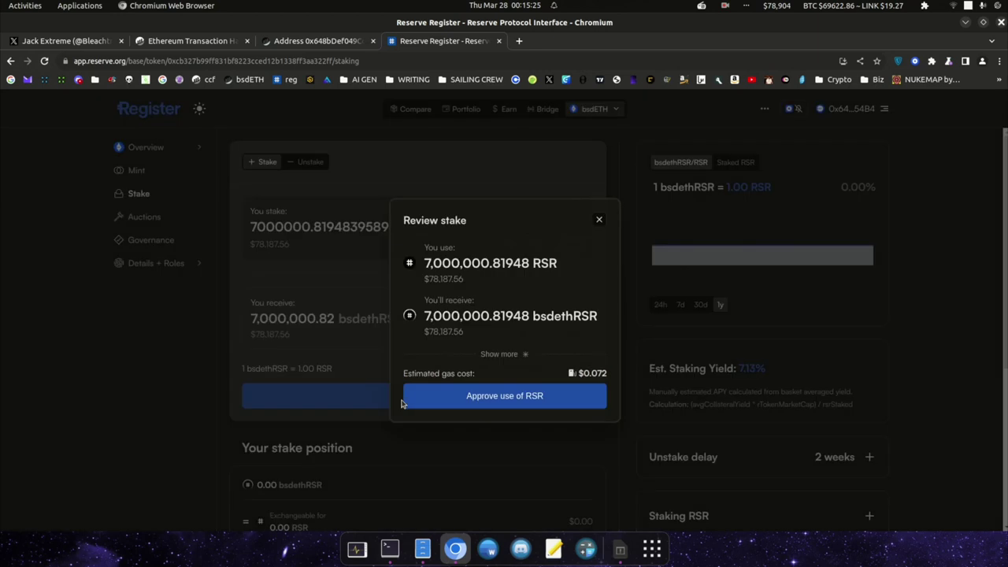
Approve spending of the 7,000,000.82 RSR, confirming it in Coinbase Wallet
click(516, 401)
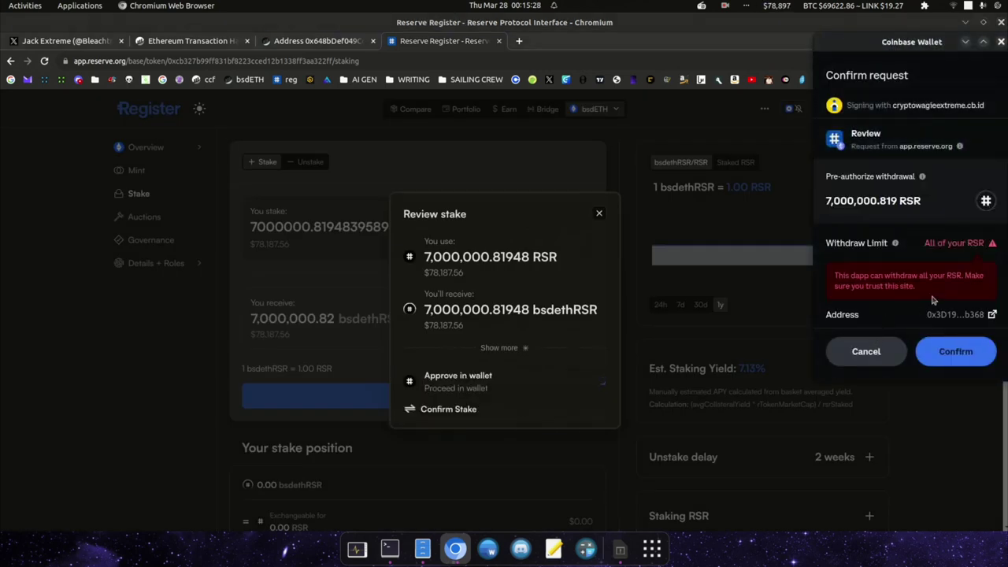
scroll(960, 339, down, 2)
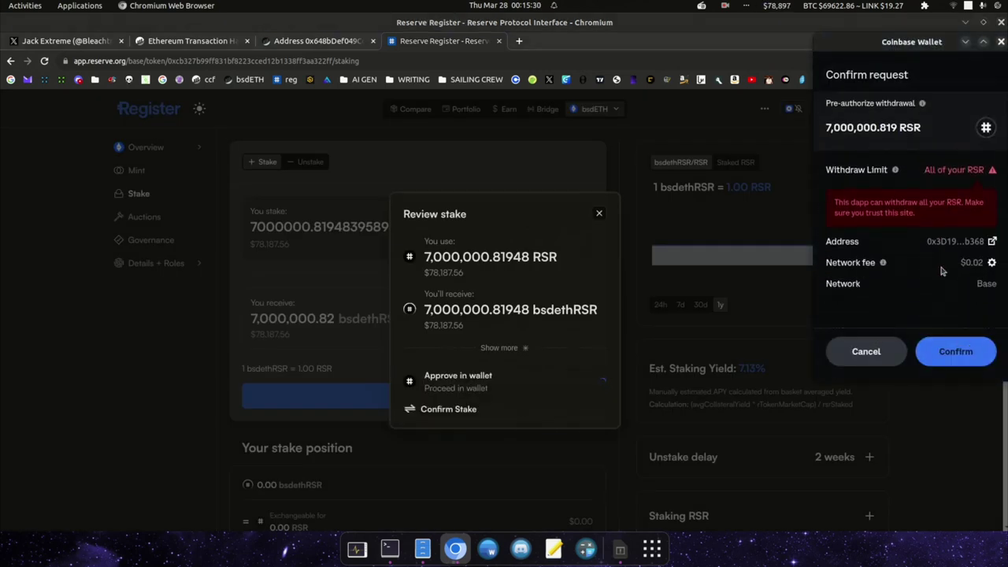
click(958, 354)
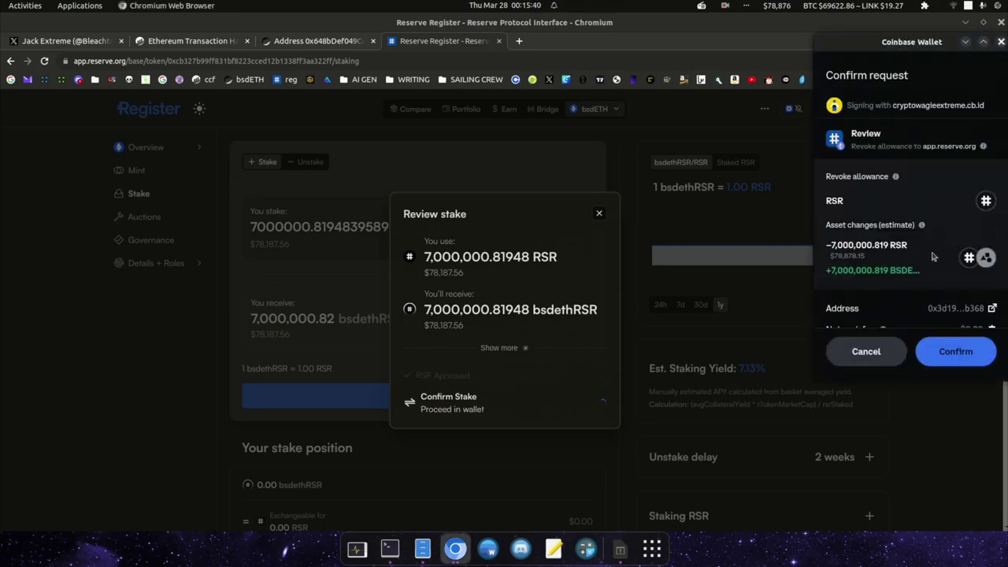
scroll(932, 256, down, 2)
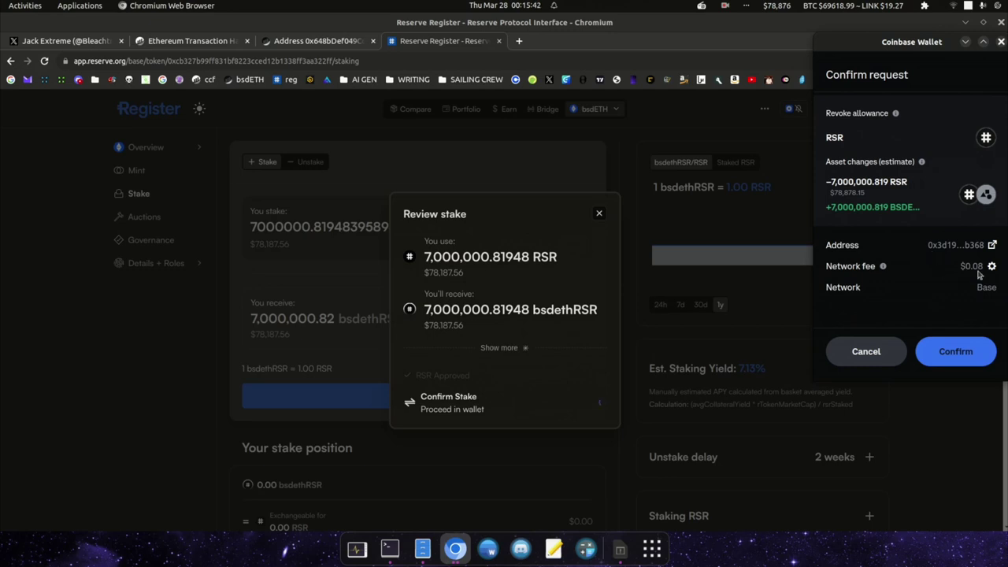
Confirm the 7,000,000.82 RSR stake transaction in Coinbase Wallet and dismiss the review
click(962, 359)
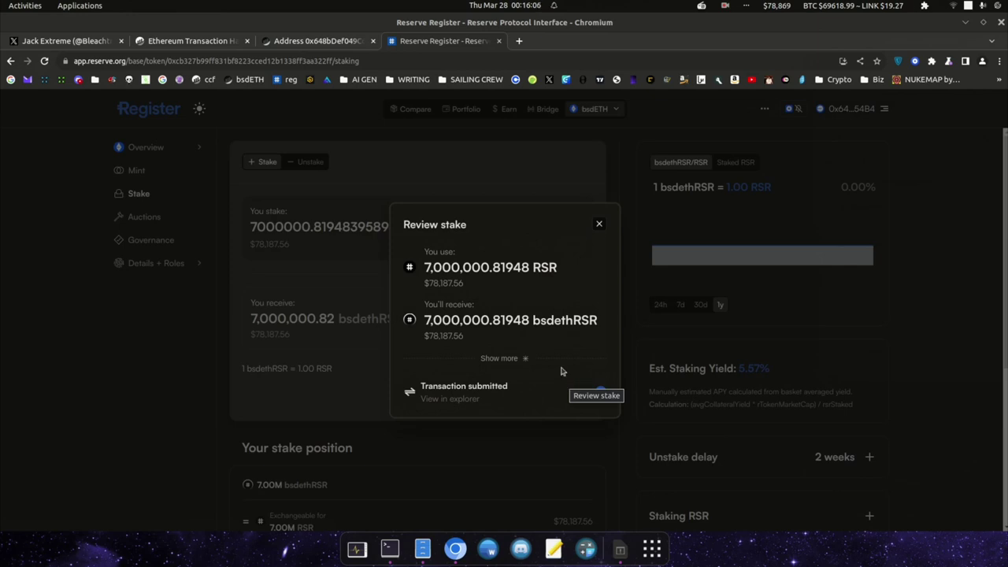
click(600, 226)
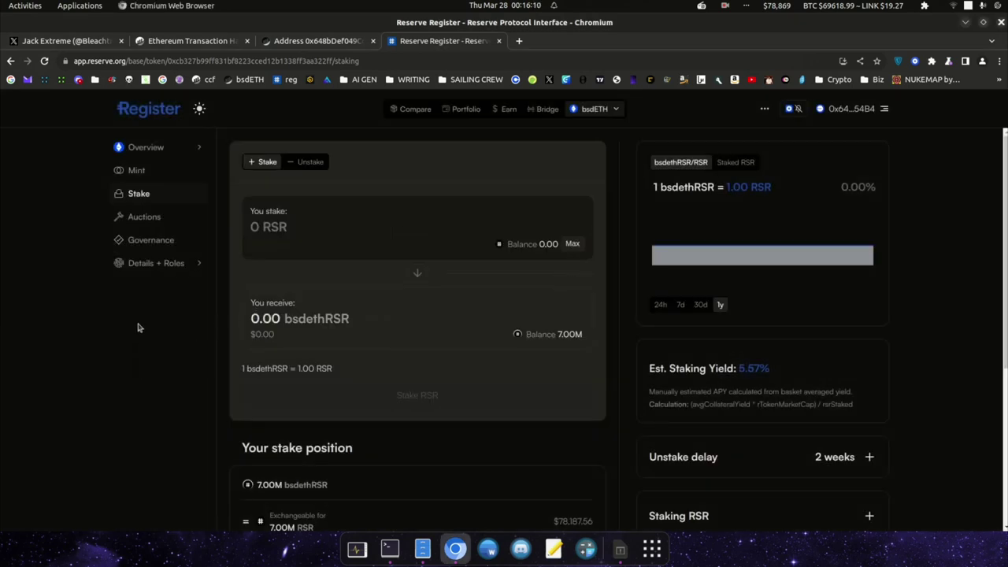
scroll(138, 330, down, 3)
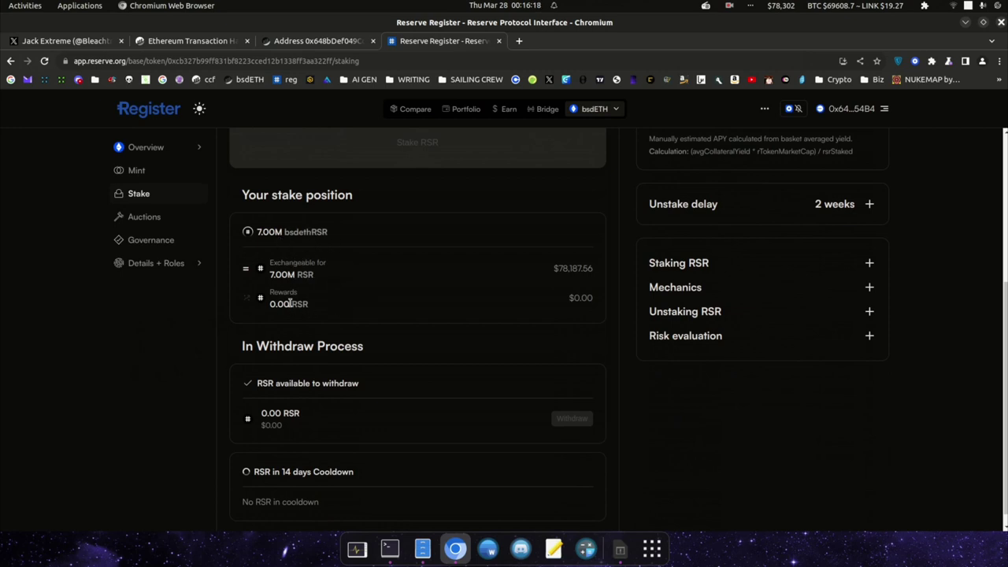
scroll(374, 285, down, 1)
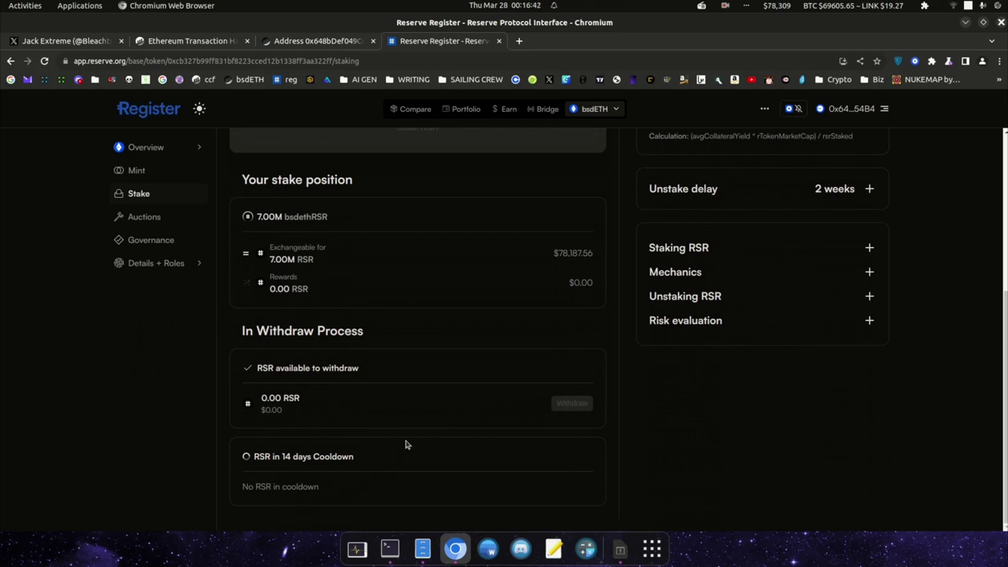
scroll(405, 445, up, 2)
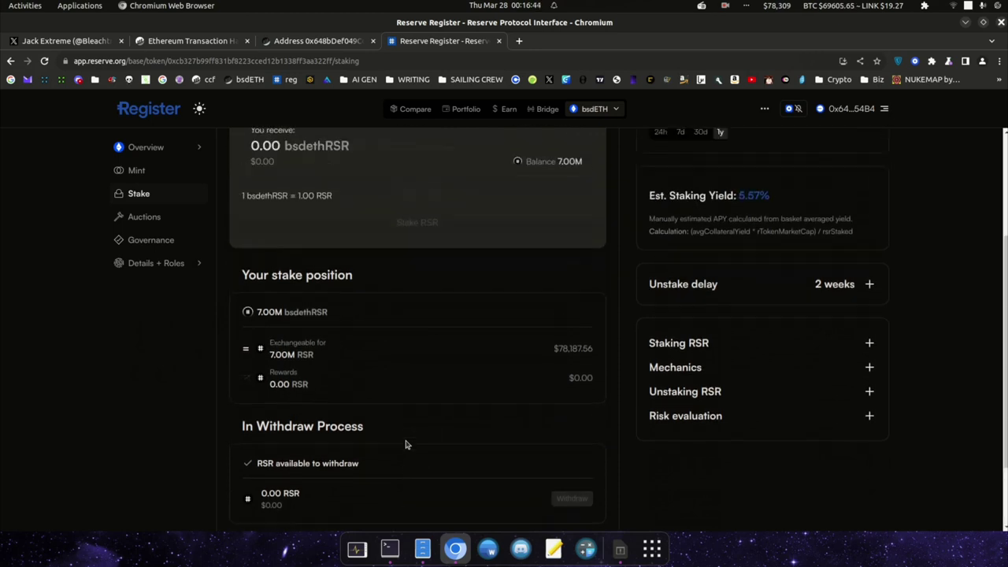
scroll(405, 445, up, 3)
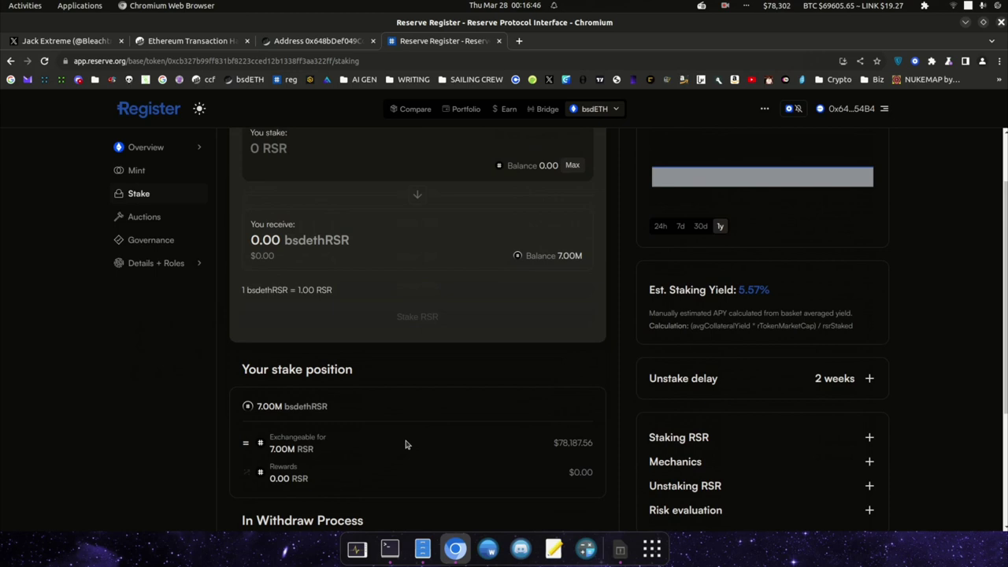
scroll(405, 444, up, 1)
scroll(405, 445, up, 1)
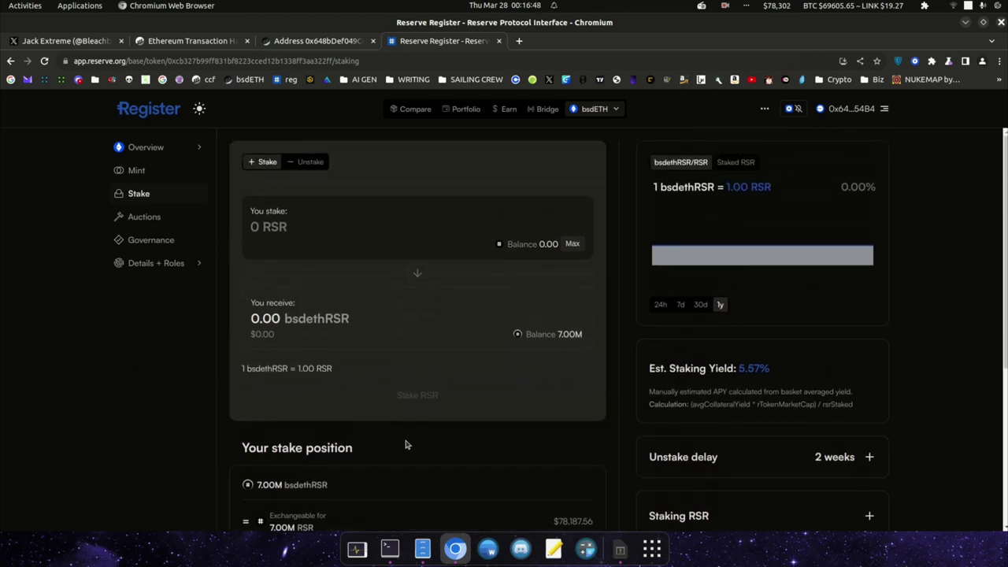
scroll(406, 445, down, 2)
scroll(405, 443, down, 4)
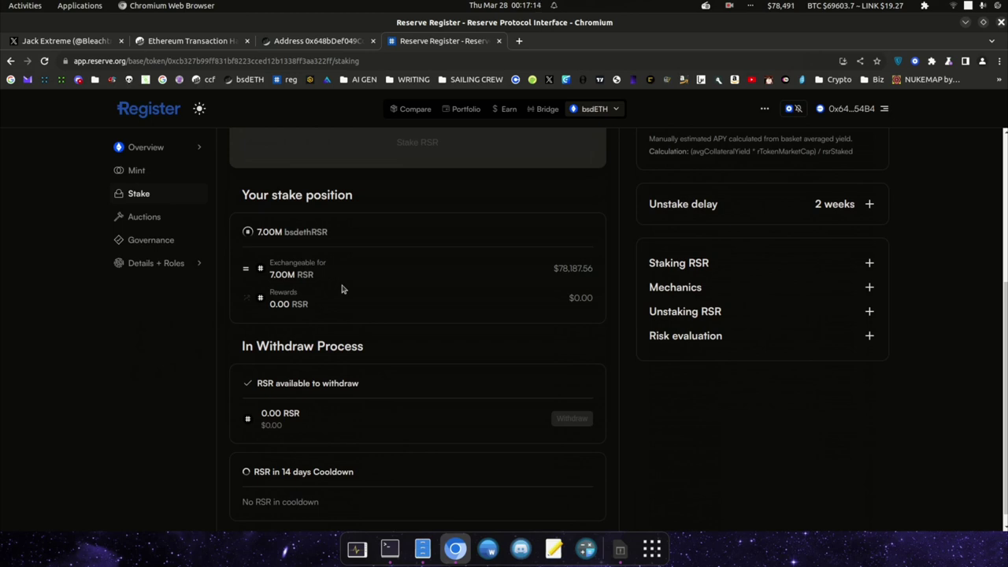
scroll(341, 289, up, 3)
scroll(342, 289, up, 3)
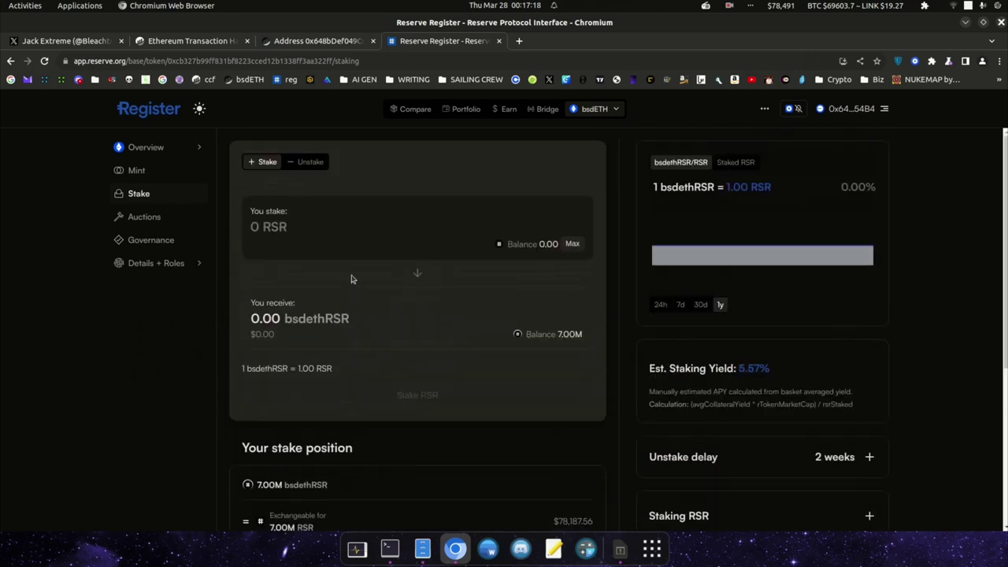
scroll(363, 273, down, 2)
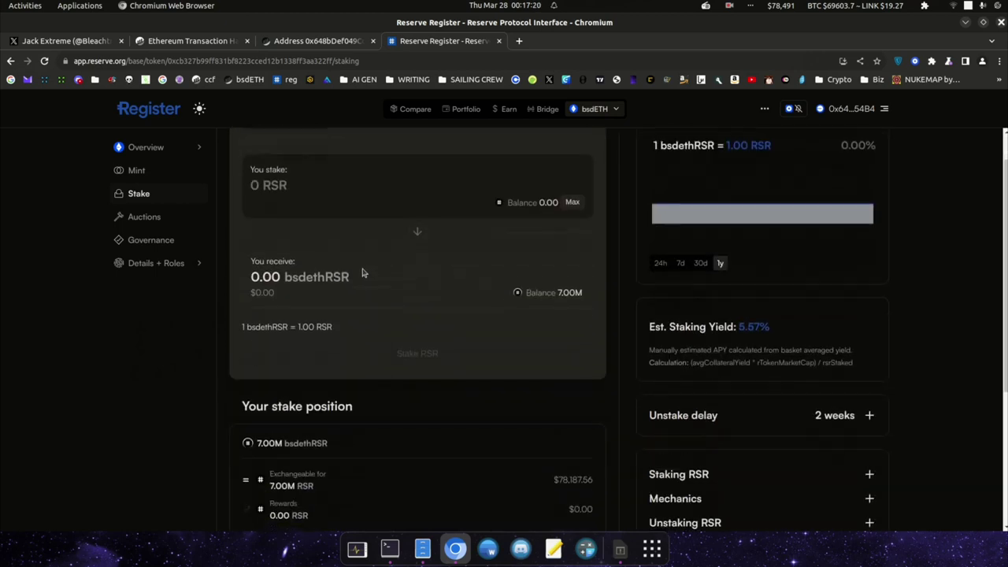
scroll(363, 272, down, 3)
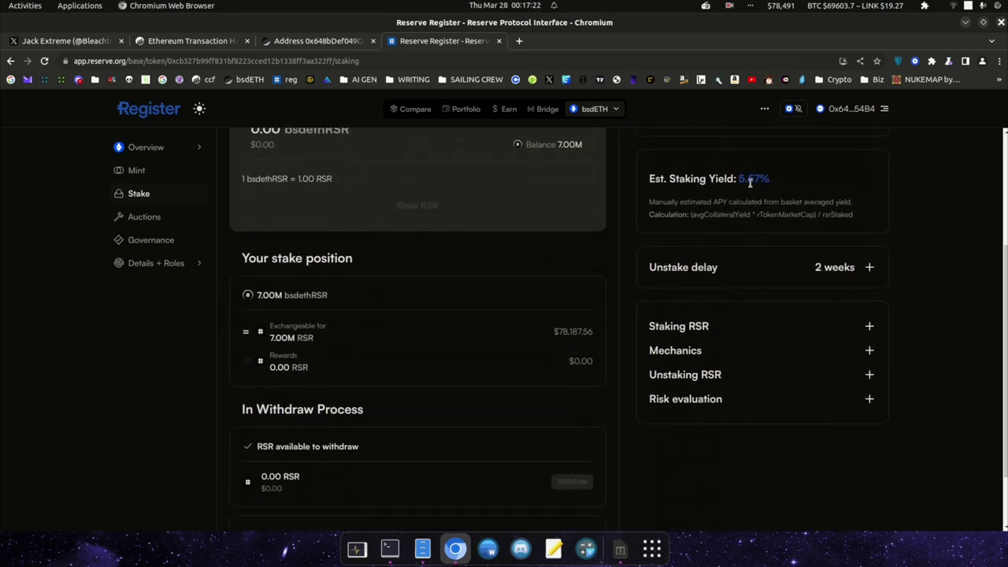
drag(740, 180, 770, 180)
click(784, 196)
click(307, 43)
Refresh BaseScan to verify the 7,000,000.82 bsdethRSR holding, then view the wallet's Etherscan address
click(44, 61)
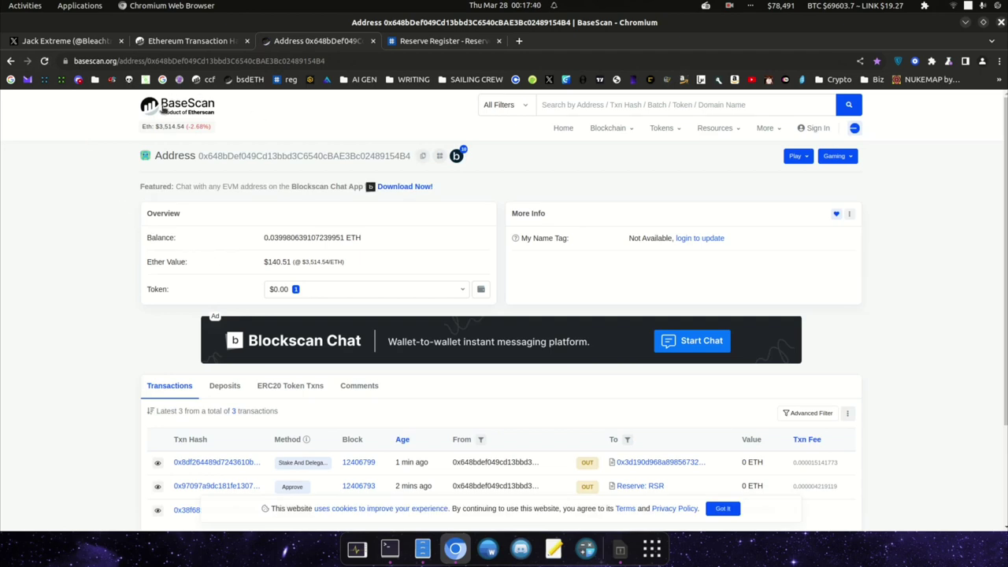
click(376, 292)
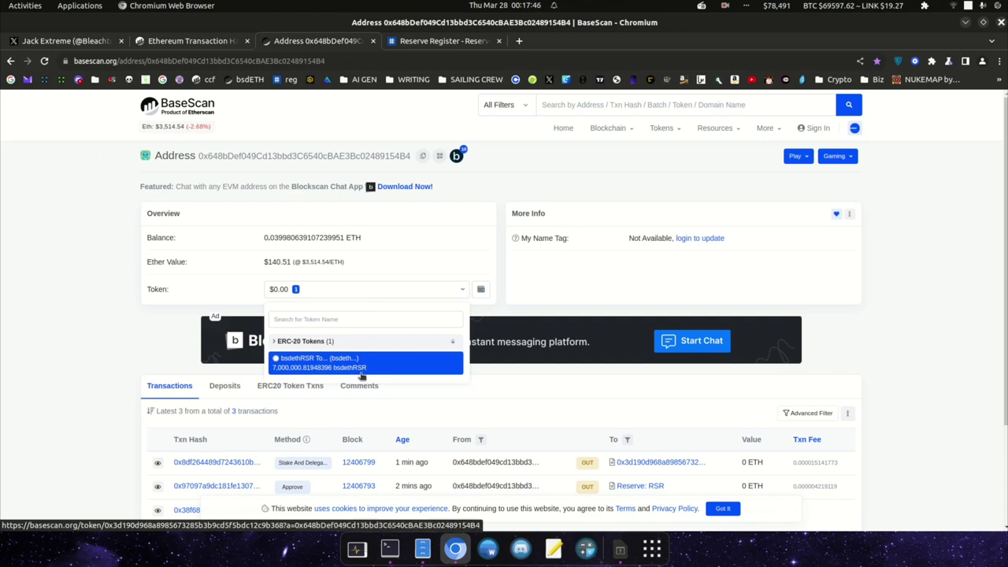
click(108, 324)
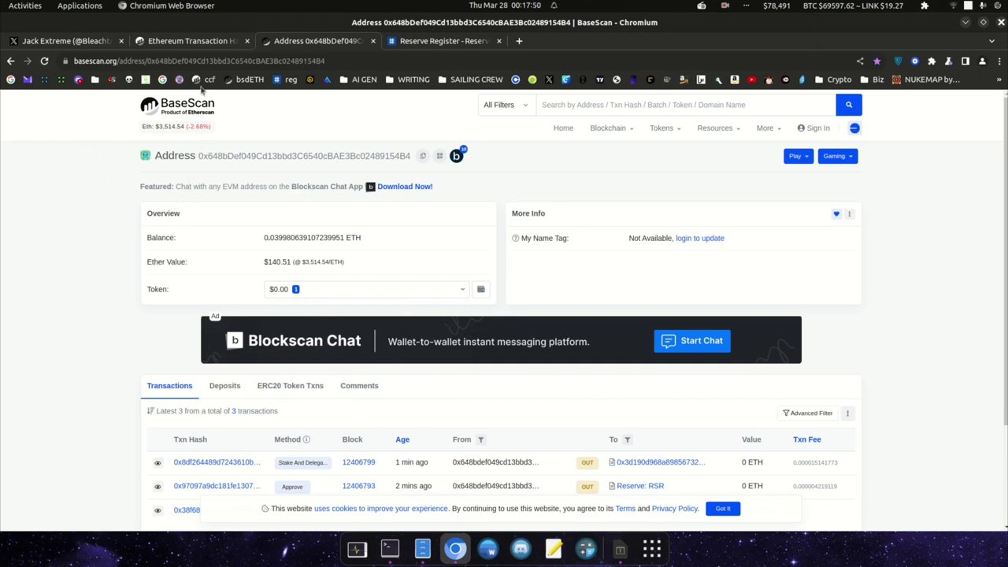
click(198, 48)
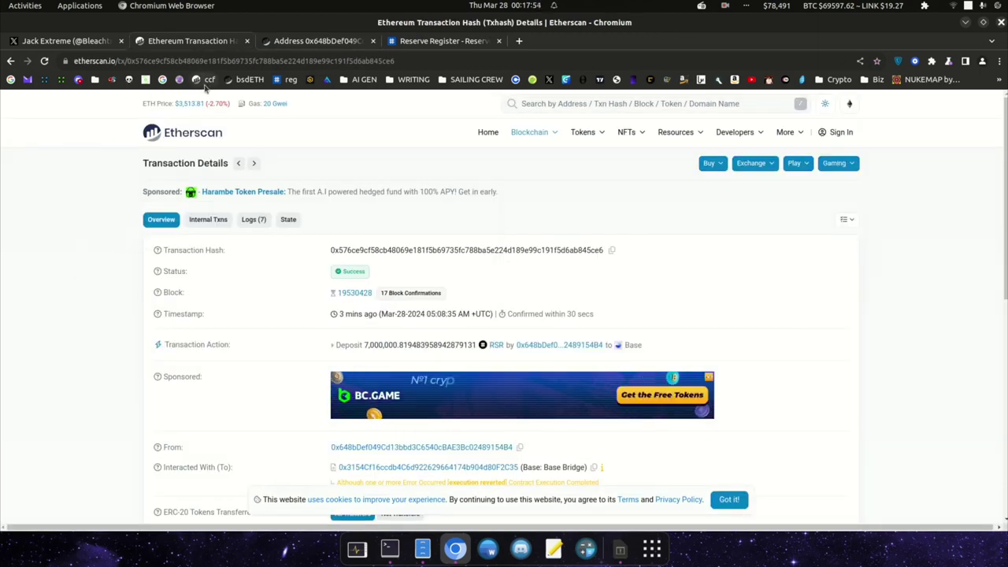
key(alt+Left)
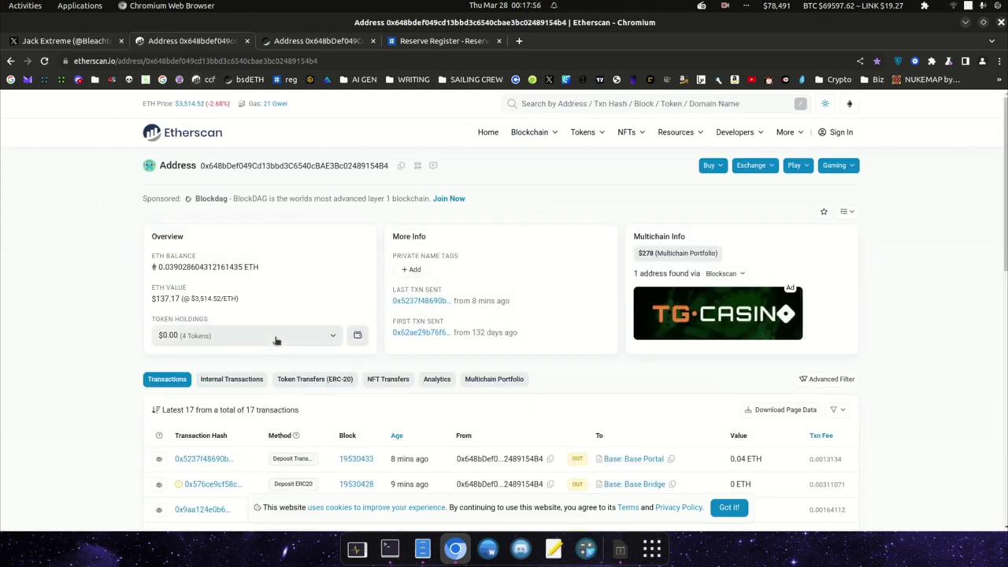
Check Etherscan token holdings and BaseScan's bsdethRSR token, then return to the Register stake position
click(275, 339)
click(275, 338)
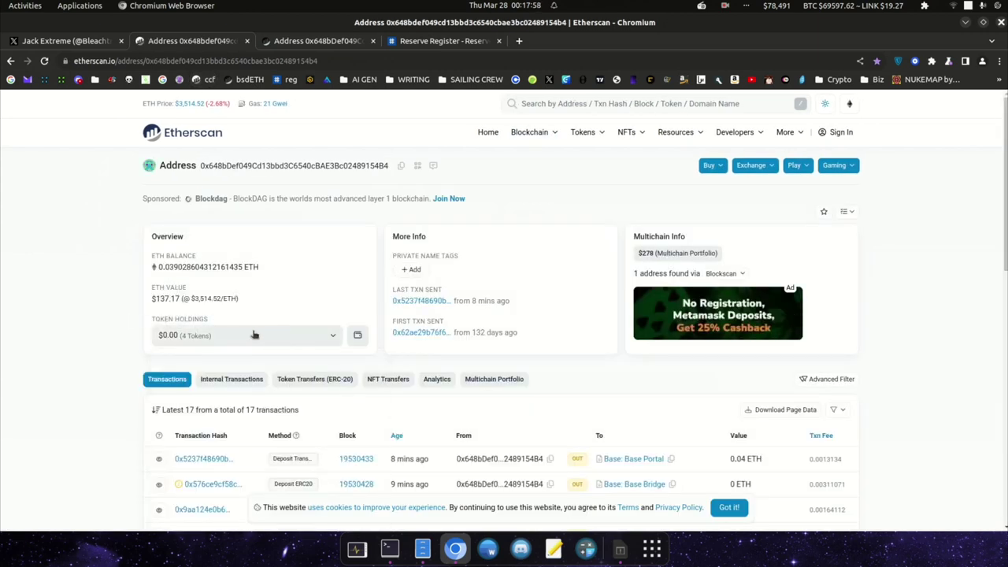
click(307, 45)
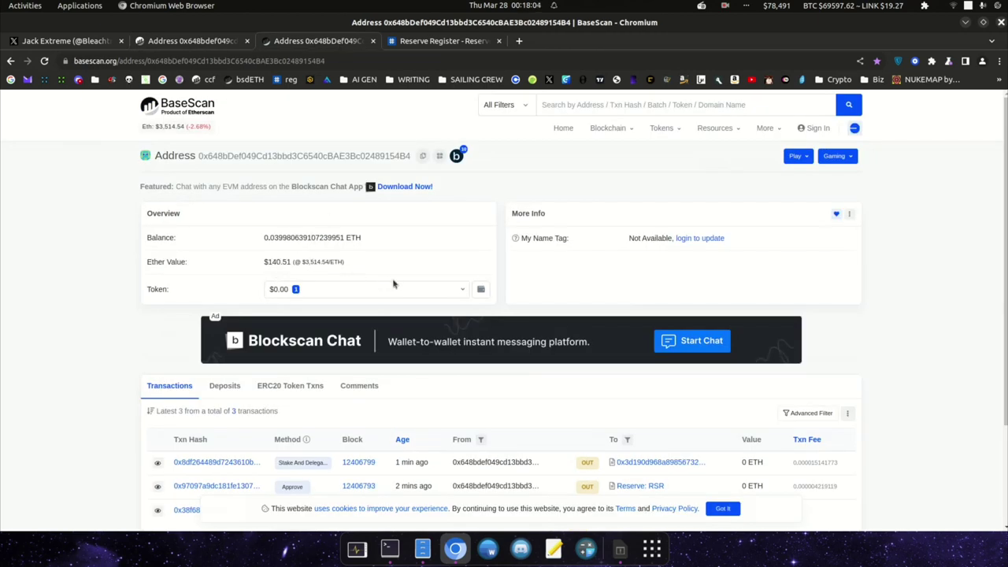
click(429, 292)
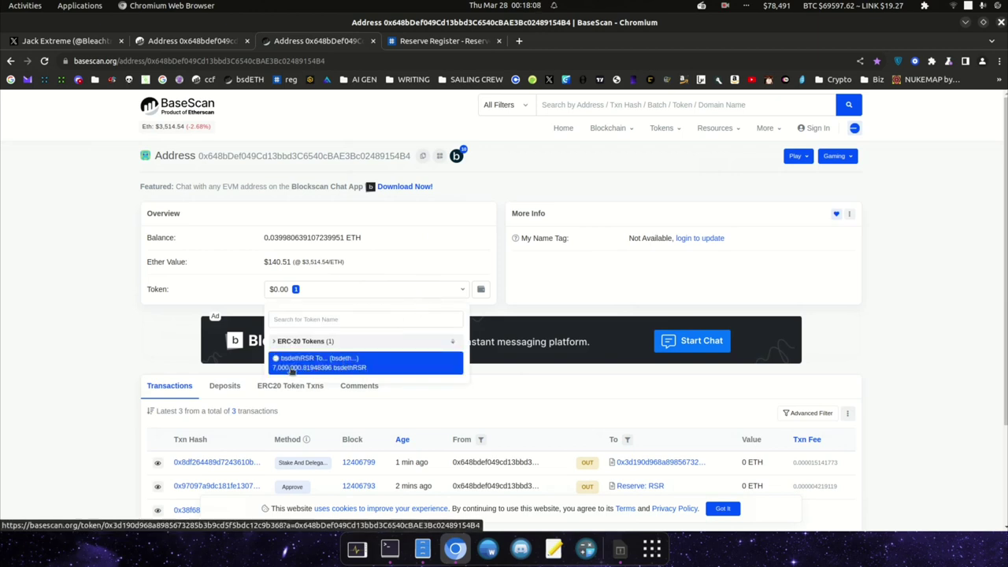
click(455, 46)
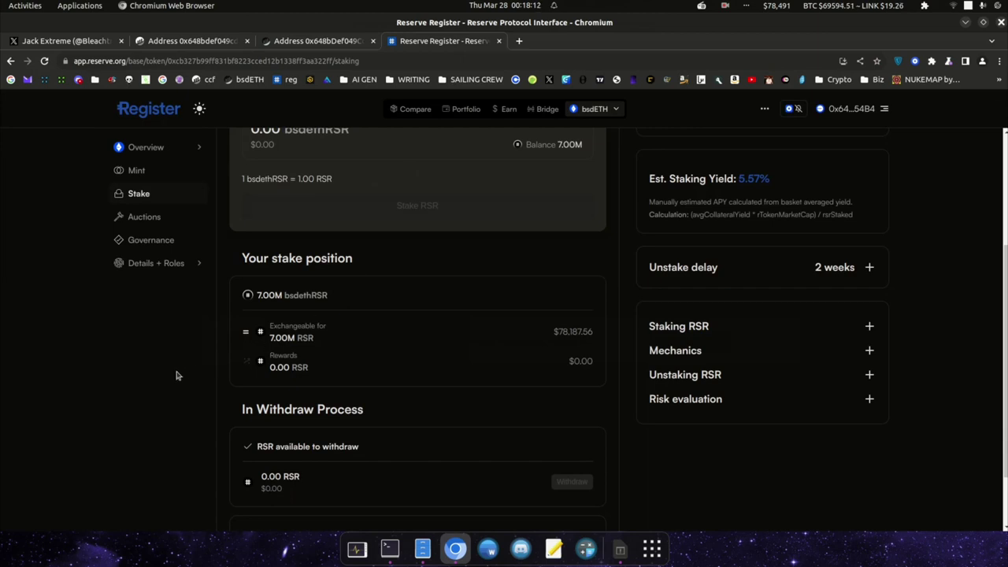